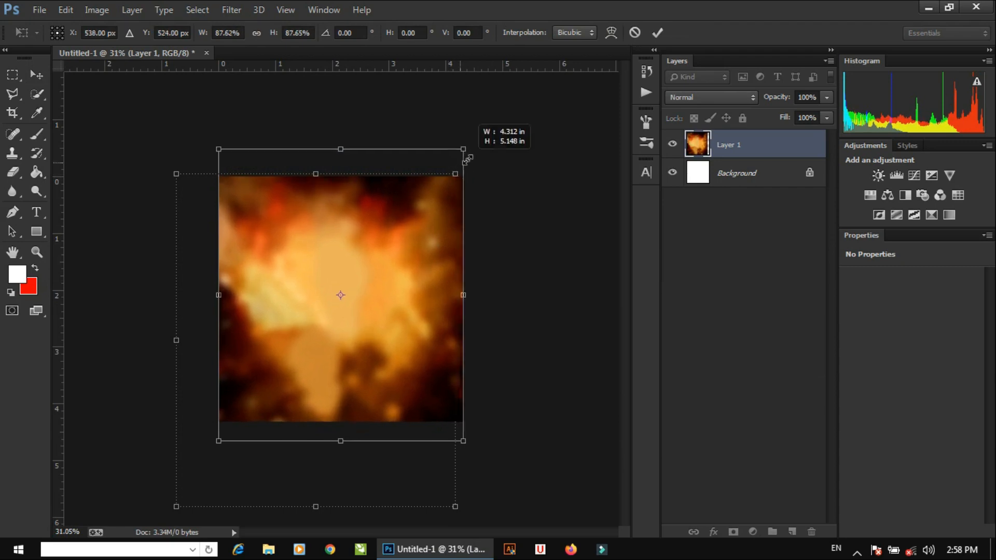
# Fit the fiery background image over the whole canvas and apply the transform.
pyautogui.moveTo(424, 204); pyautogui.dragTo(424, 220)
pyautogui.press('Return')
pyautogui.click(518, 237)
pyautogui.scroll(3, 543, 241)
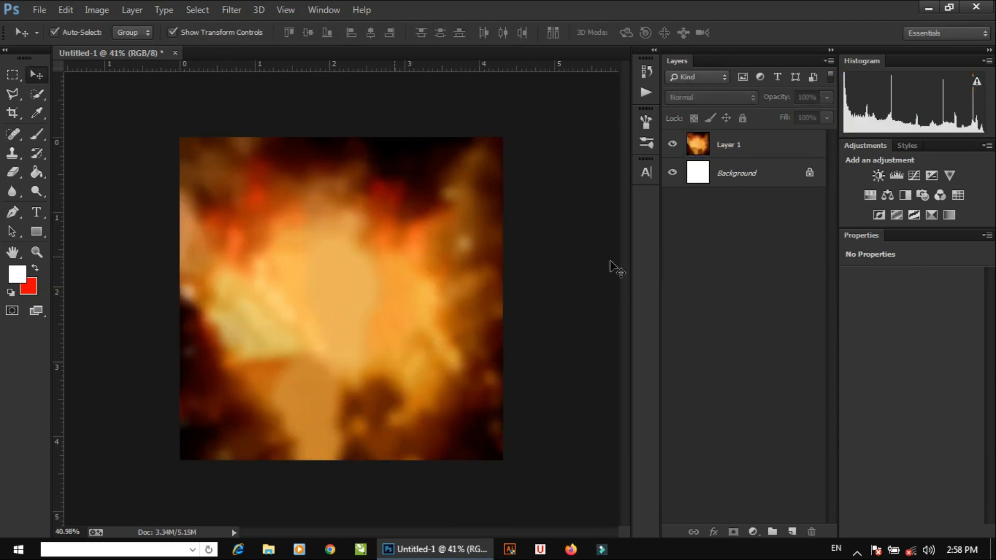
# Lock the fiery background layer, Layer 1, and deselect it.
pyautogui.click(745, 141)
pyautogui.click(603, 167)
pyautogui.scroll(1, 389, 263)
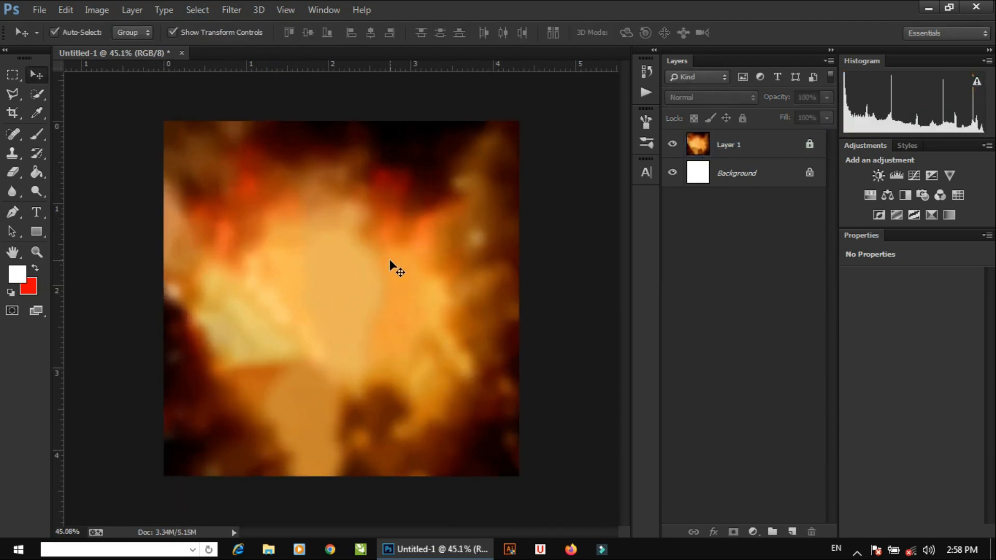
# Open 9.png, copy its cloudy texture into the Untitled-1 banner as a new layer, and close the source file.
pyautogui.hotkey('ctrl', 'o')
pyautogui.click(886, 114)
pyautogui.doubleClick(886, 113)
pyautogui.moveTo(318, 202); pyautogui.dragTo(343, 164)
pyautogui.click(313, 54)
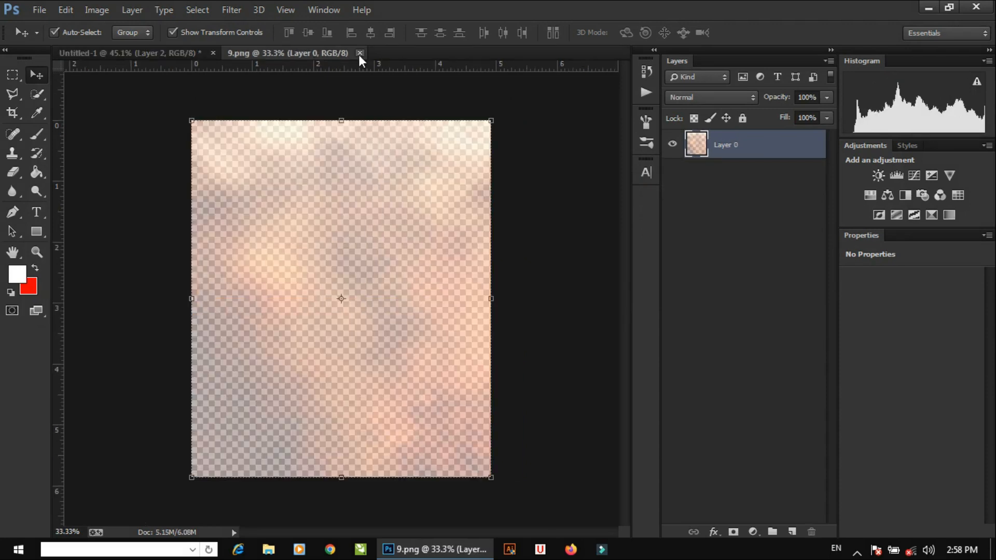
pyautogui.click(360, 53)
pyautogui.scroll(-2, 331, 198)
pyautogui.moveTo(499, 151); pyautogui.dragTo(400, 268)
pyautogui.moveTo(409, 260); pyautogui.dragTo(400, 252)
pyautogui.moveTo(363, 318); pyautogui.dragTo(376, 282)
pyautogui.click(635, 35)
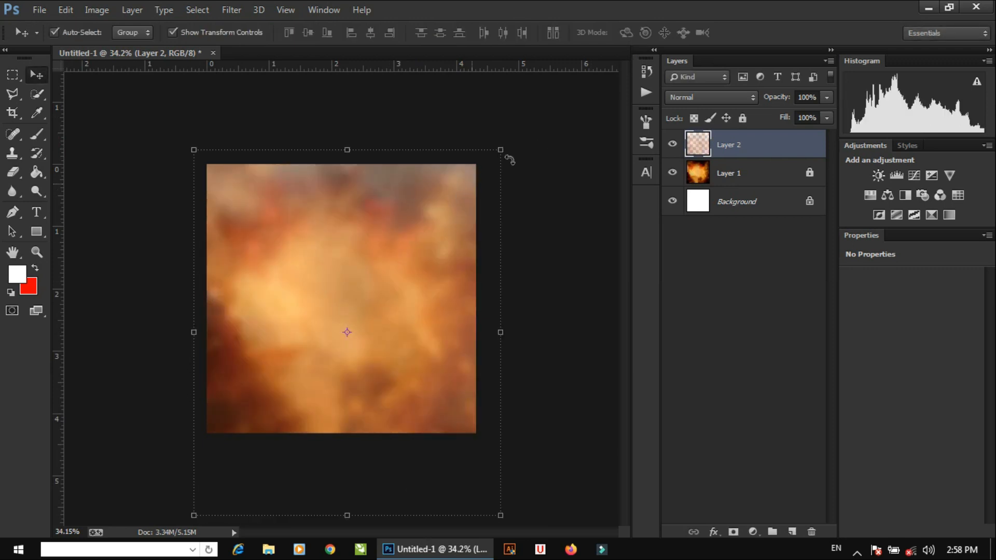
# Scale the cloudy texture layer to the canvas width, align it with the canvas's upper-left corner and apply the transform.
pyautogui.moveTo(501, 150); pyautogui.dragTo(416, 250)
pyautogui.moveTo(372, 306); pyautogui.dragTo(384, 231)
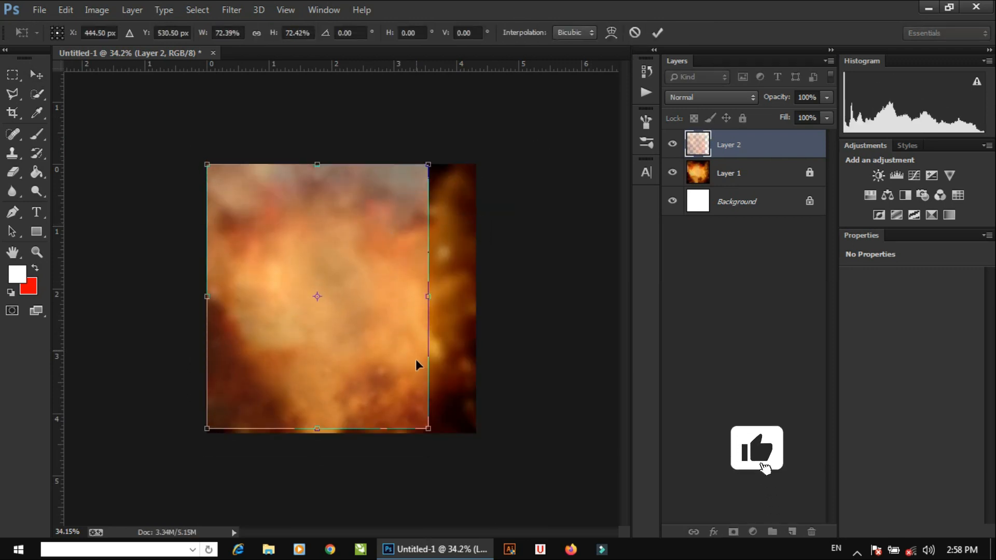
pyautogui.moveTo(431, 424); pyautogui.dragTo(478, 486)
pyautogui.press('Return')
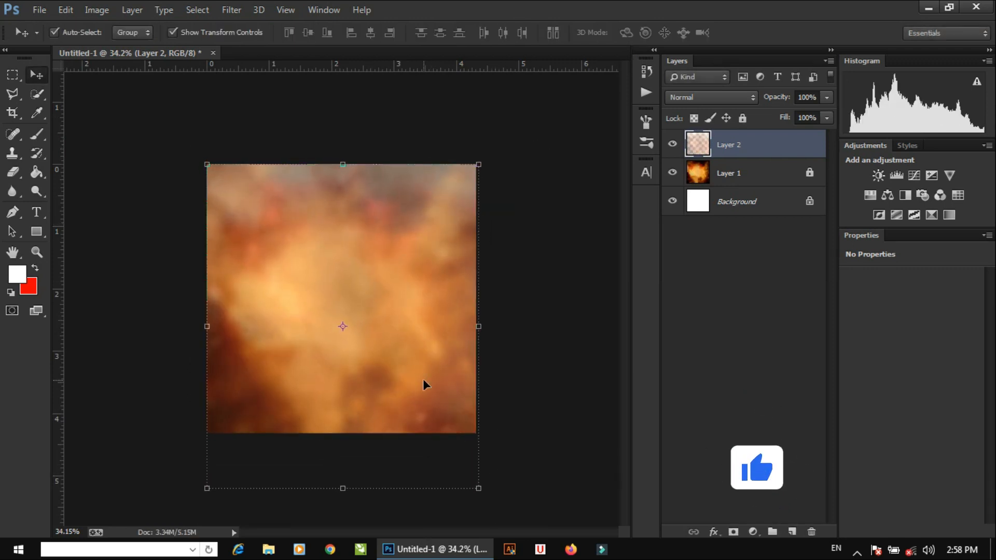
pyautogui.click(506, 213)
pyautogui.scroll(1, 396, 254)
pyautogui.click(397, 257)
pyautogui.click(550, 219)
pyautogui.scroll(1, 280, 247)
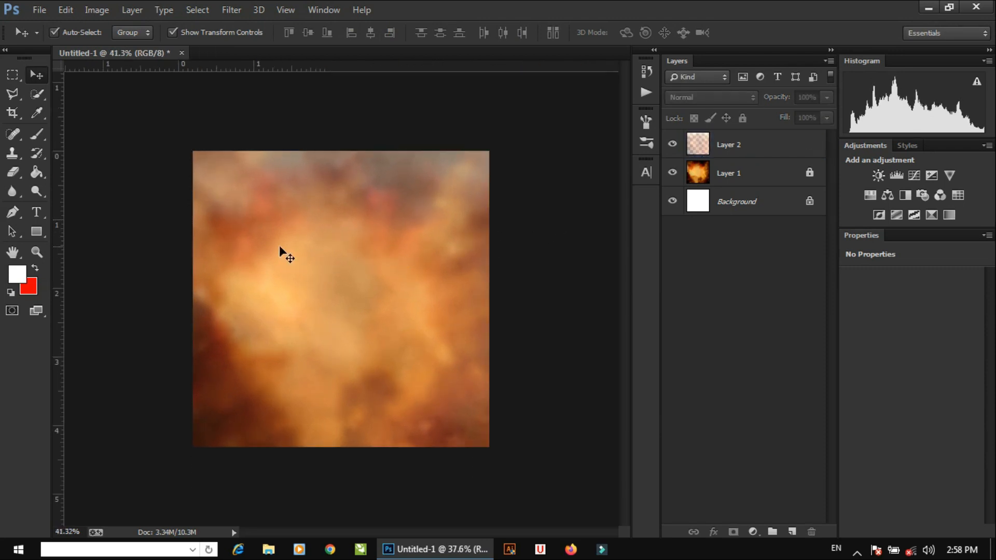
# Set the blend mode of the cloudy texture layer, Layer 2, to Multiply.
pyautogui.click(732, 146)
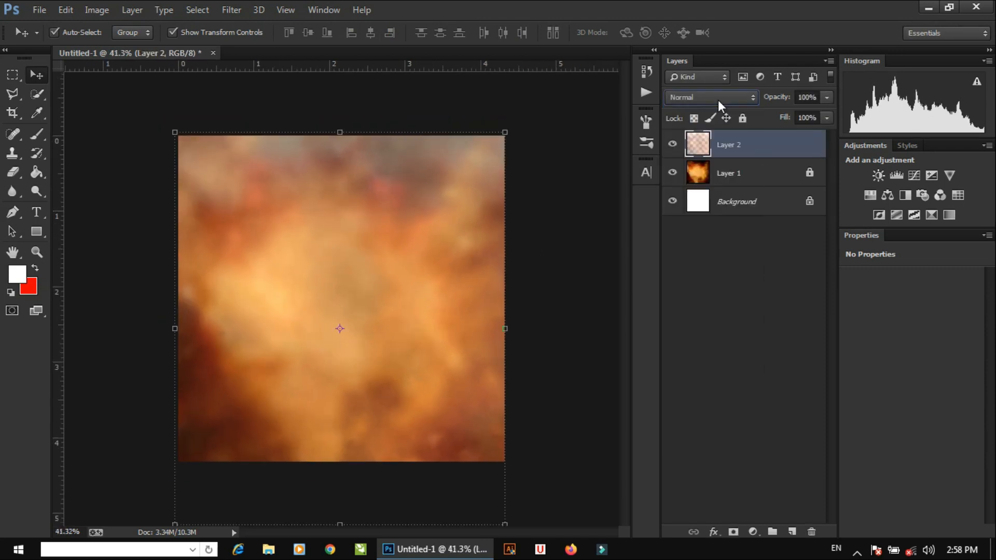
pyautogui.press('Down')
pyautogui.press('Down')
pyautogui.press('Down')
pyautogui.press('Down')
pyautogui.press('Up')
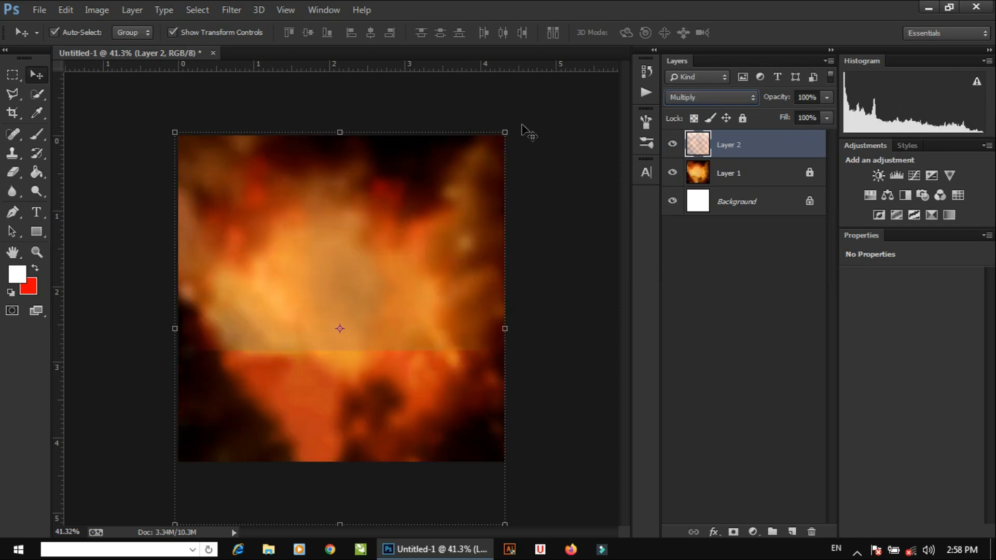
pyautogui.click(615, 109)
# Open 10.png and copy its red fort gate image into the upper part of the Untitled-1 banner.
pyautogui.hotkey('ctrl', 'o')
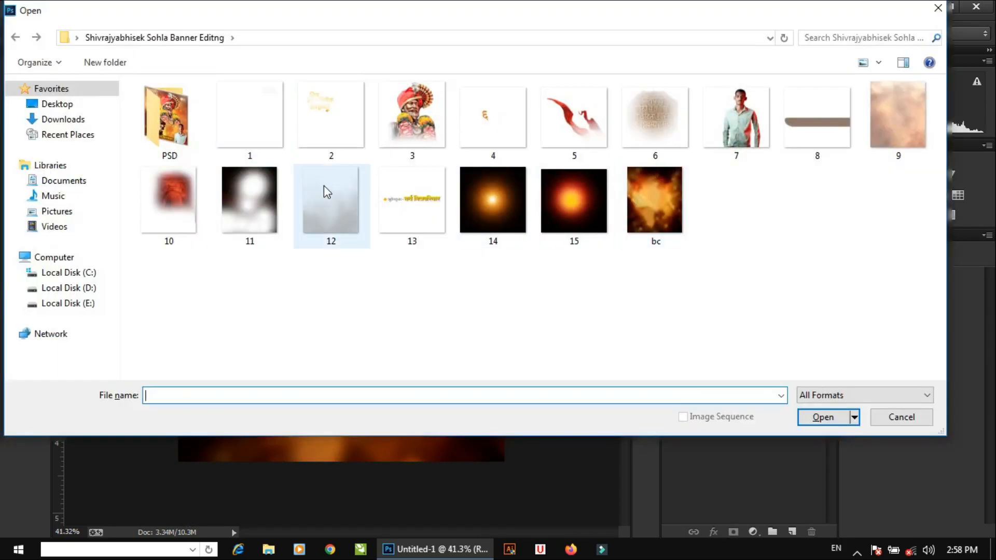
pyautogui.doubleClick(183, 195)
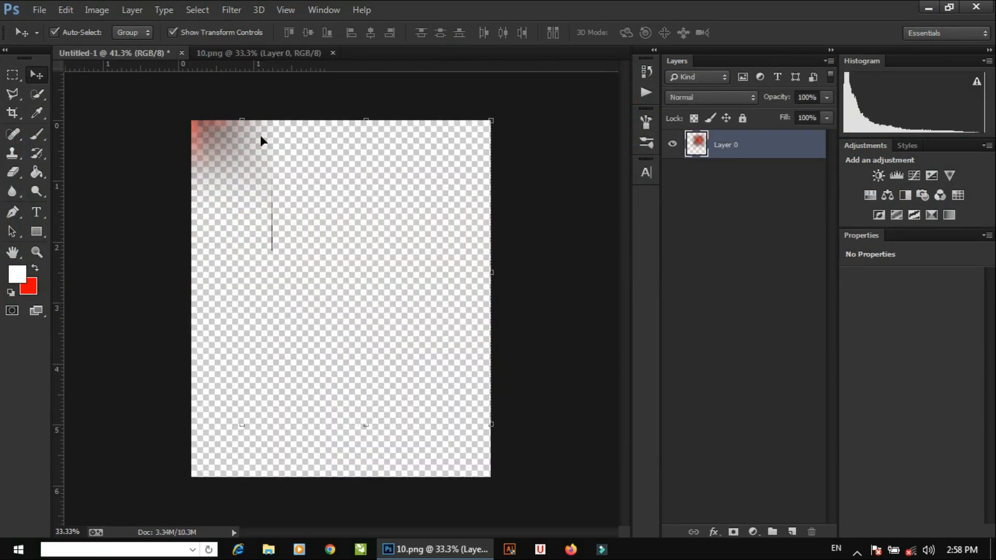
pyautogui.moveTo(261, 136); pyautogui.dragTo(390, 220)
pyautogui.moveTo(328, 125); pyautogui.dragTo(332, 123)
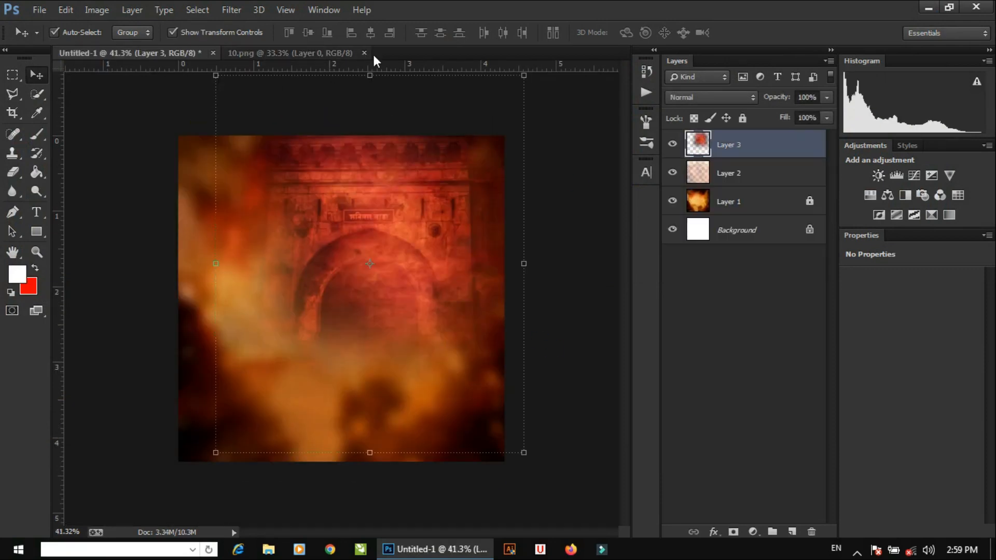
# Set the fort gate layer's blend mode to Screen and move the gate lower on the canvas.
pyautogui.click(686, 97)
pyautogui.click(711, 225)
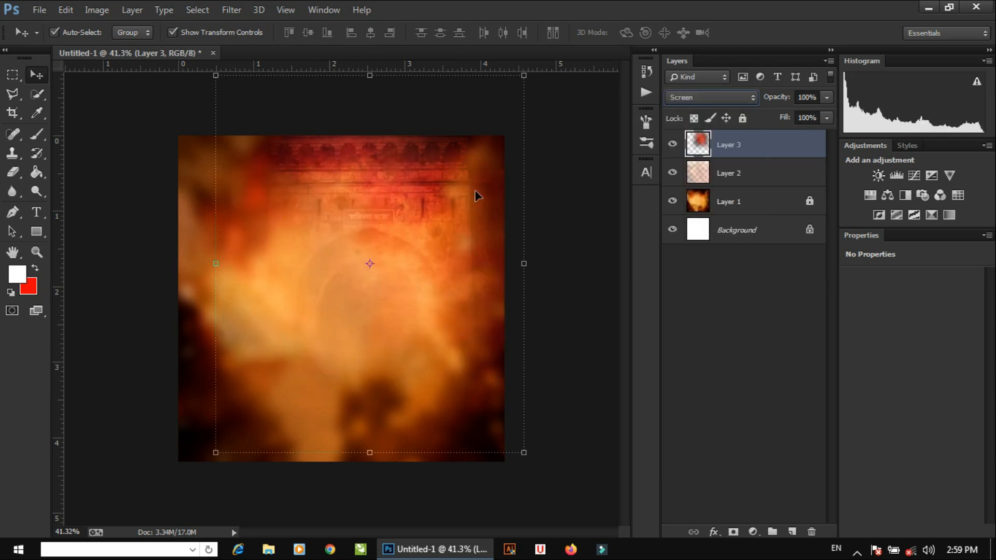
pyautogui.moveTo(415, 250); pyautogui.dragTo(412, 253)
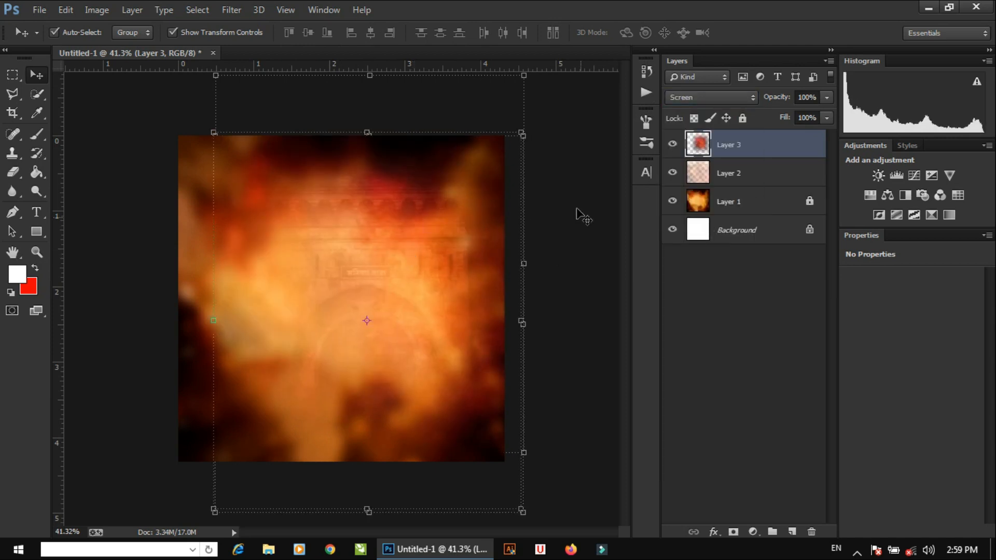
pyautogui.click(578, 210)
pyautogui.scroll(-1, 311, 242)
pyautogui.scroll(2, 311, 250)
pyautogui.scroll(-1, 311, 250)
pyautogui.scroll(1, 311, 250)
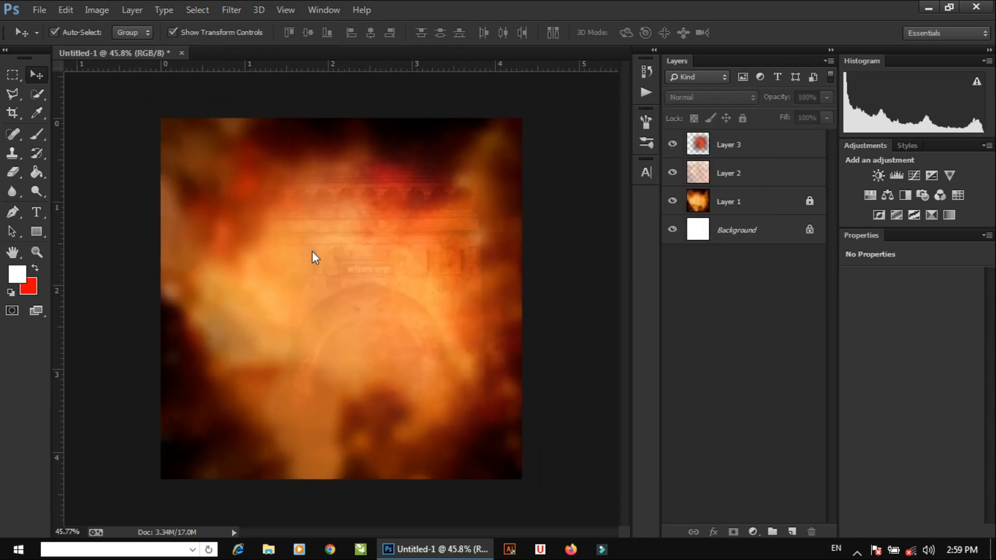
# Open 12.png, copy its grey mist into the Untitled-1 banner as a new layer, and close the source file.
pyautogui.hotkey('ctrl', 'o')
pyautogui.click(328, 204)
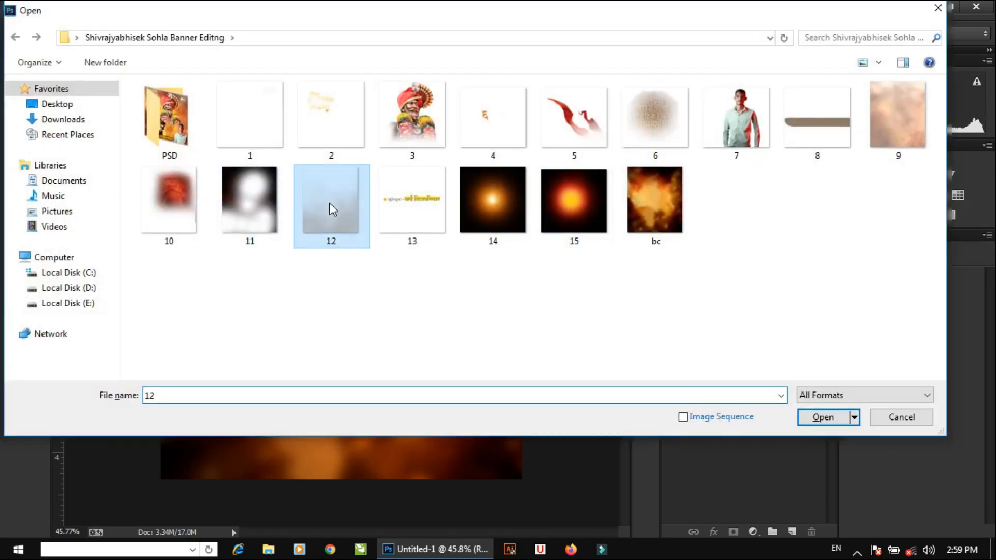
pyautogui.doubleClick(329, 204)
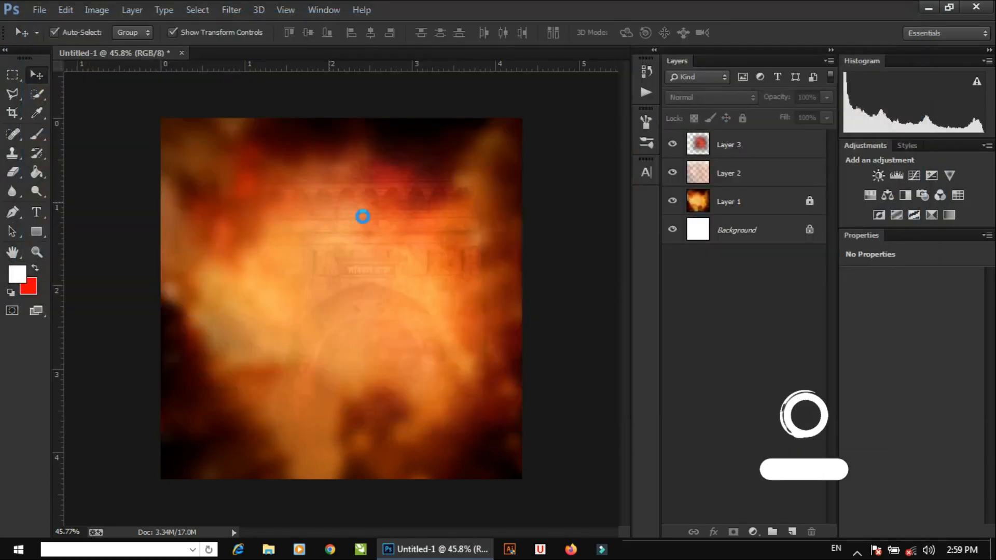
pyautogui.moveTo(342, 223); pyautogui.dragTo(374, 329)
pyautogui.moveTo(385, 216); pyautogui.dragTo(384, 216)
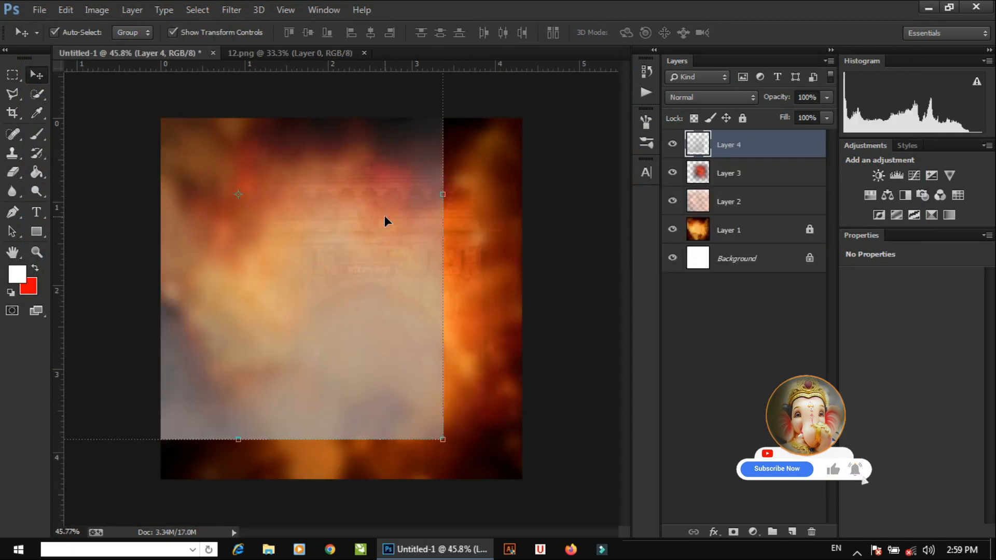
pyautogui.scroll(-3, 384, 216)
pyautogui.click(364, 53)
# Move and scale the grey mist layer to the canvas width so that it covers the banner, and apply the transform.
pyautogui.moveTo(397, 346); pyautogui.dragTo(470, 394)
pyautogui.moveTo(493, 80); pyautogui.dragTo(453, 128)
pyautogui.moveTo(440, 248); pyautogui.dragTo(467, 229)
pyautogui.press('Return')
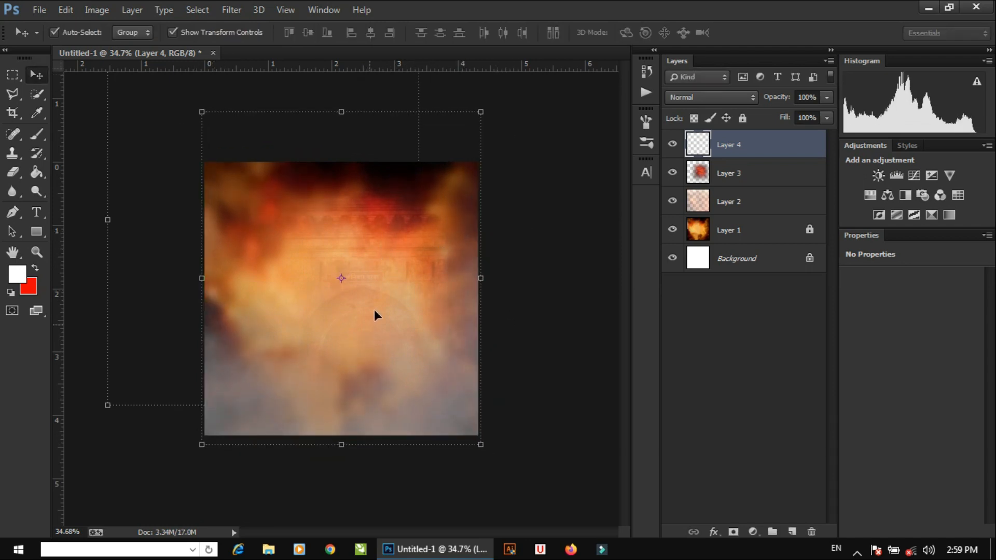
# Set the blend mode of the grey mist layer, Layer 4, to Linear Burn.
pyautogui.hotkey('ctrl', '0')
pyautogui.hotkey('shift', '+')
pyautogui.hotkey('shift', '+')
pyautogui.hotkey('shift', '+')
pyautogui.hotkey('shift', '+')
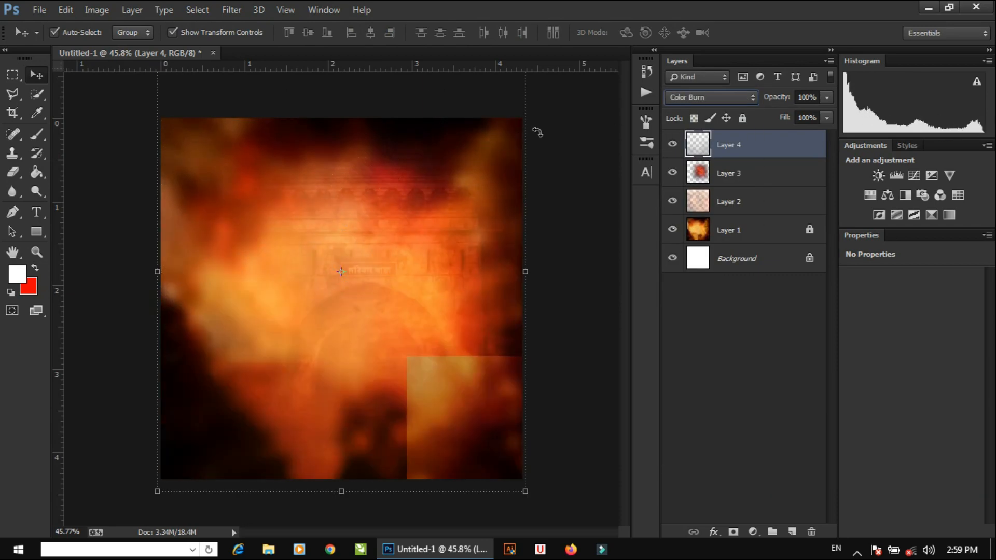
pyautogui.hotkey('shift', '+')
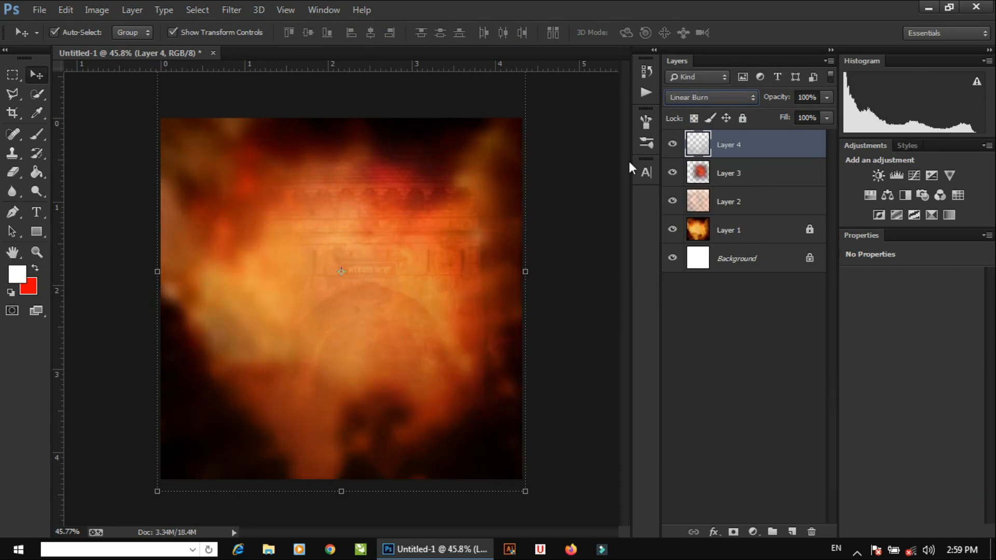
pyautogui.click(598, 152)
# Open 11.png, copy its dark spark overlay into the Untitled-1 banner as a new layer, and close the source file.
pyautogui.hotkey('ctrl', 'o')
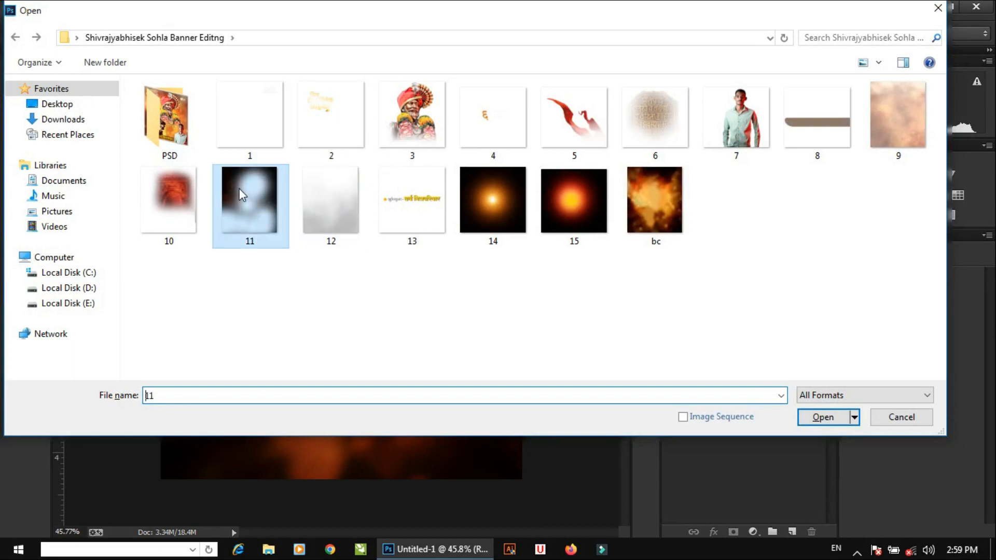
pyautogui.doubleClick(240, 196)
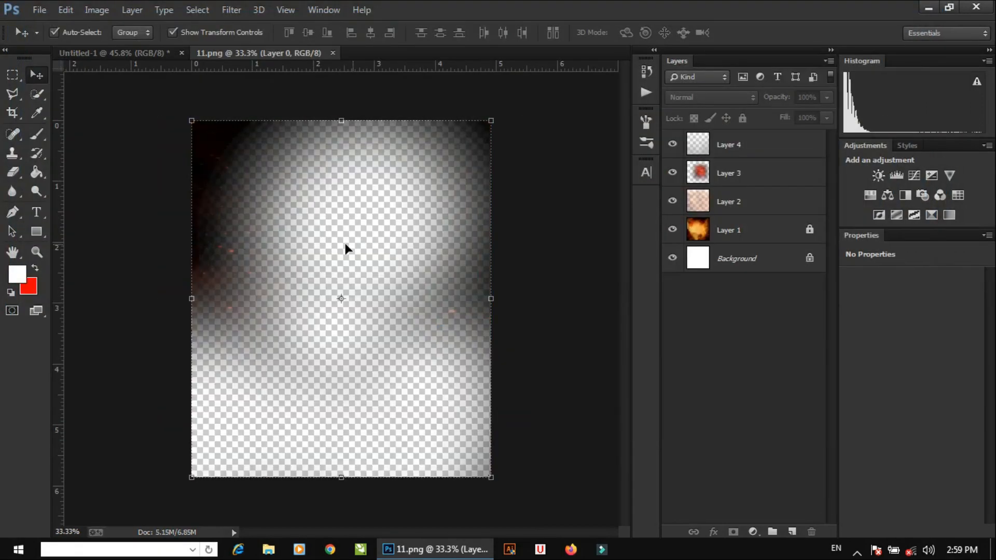
pyautogui.moveTo(453, 272); pyautogui.dragTo(500, 268)
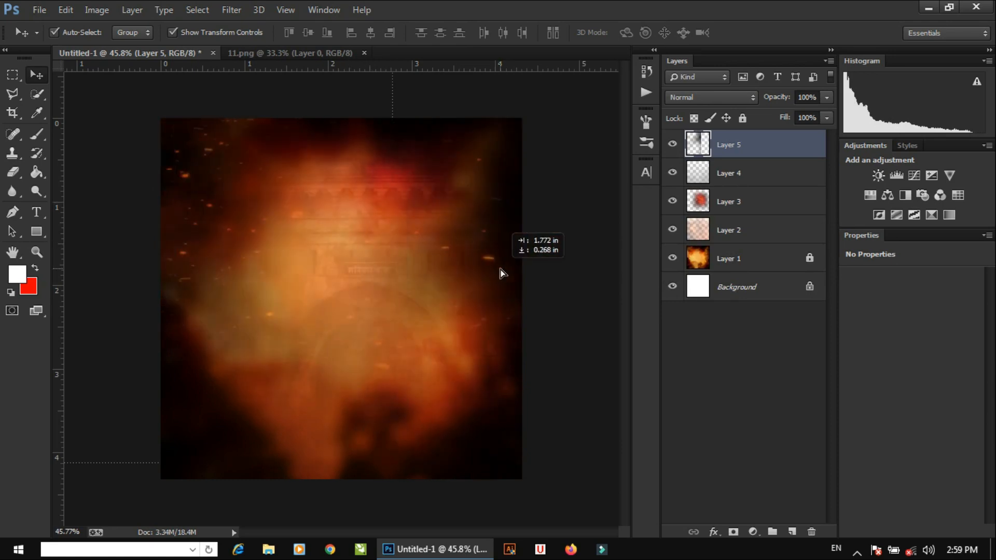
pyautogui.scroll(-2, 338, 212)
pyautogui.click(365, 53)
pyautogui.scroll(-2, 457, 109)
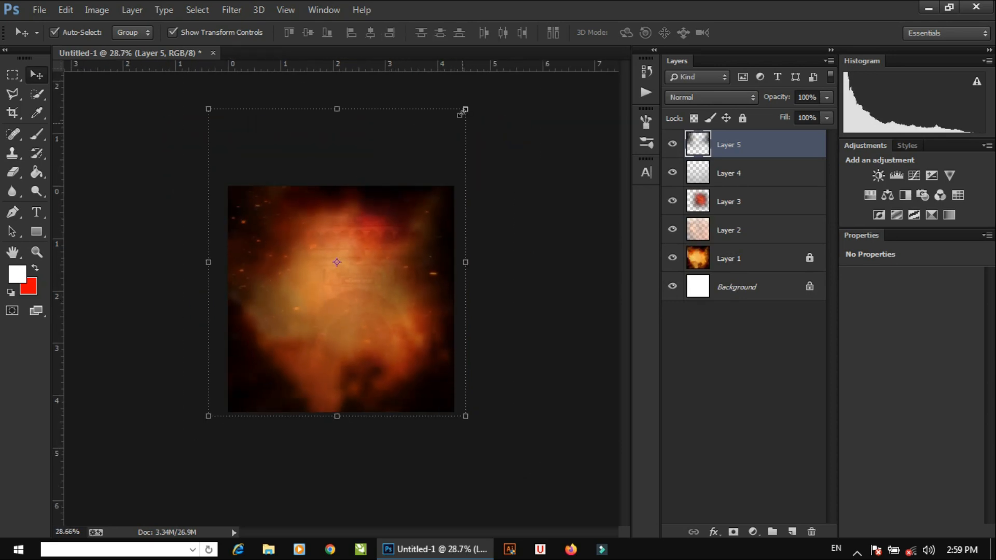
# Scale the spark overlay layer to the canvas width, position it over the whole banner and apply the transform.
pyautogui.moveTo(466, 107); pyautogui.dragTo(403, 182)
pyautogui.moveTo(384, 226); pyautogui.dragTo(406, 227)
pyautogui.moveTo(420, 294); pyautogui.dragTo(452, 293)
pyautogui.press('Return')
pyautogui.scroll(3, 395, 238)
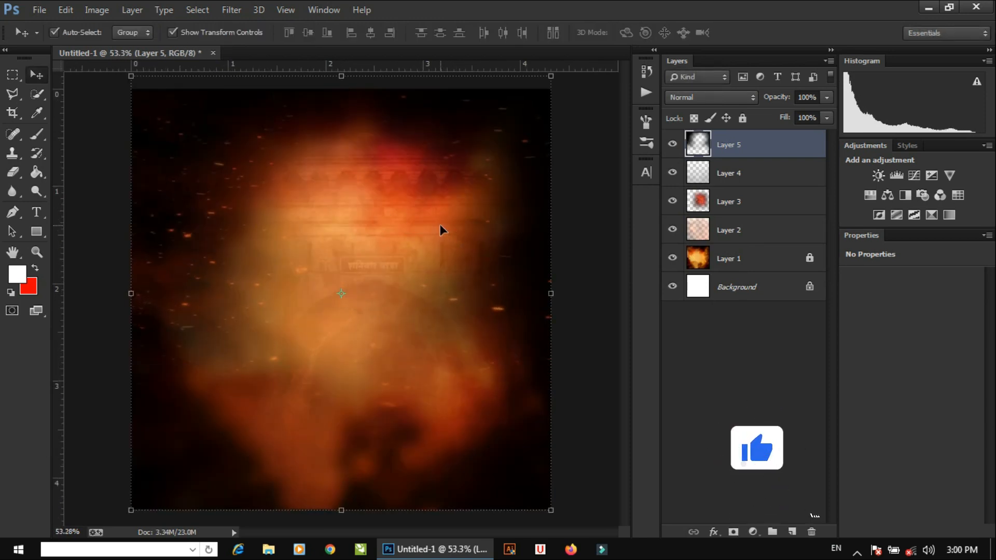
# Try several darkening blend modes on the spark overlay, Layer 5, and set it to Screen.
pyautogui.doubleClick(732, 95)
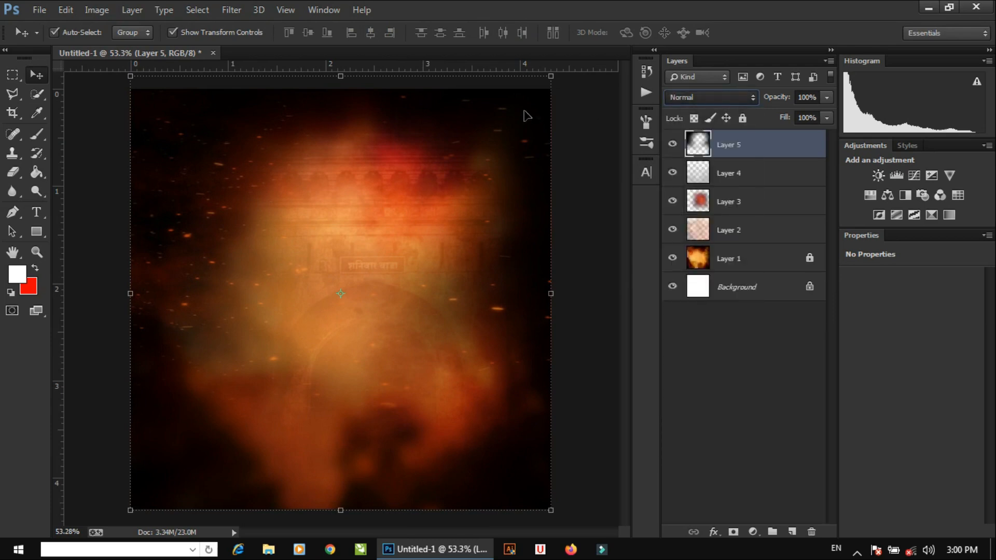
pyautogui.press('Down')
pyautogui.press('Down')
pyautogui.press('Down')
pyautogui.press('Down')
pyautogui.click(736, 98)
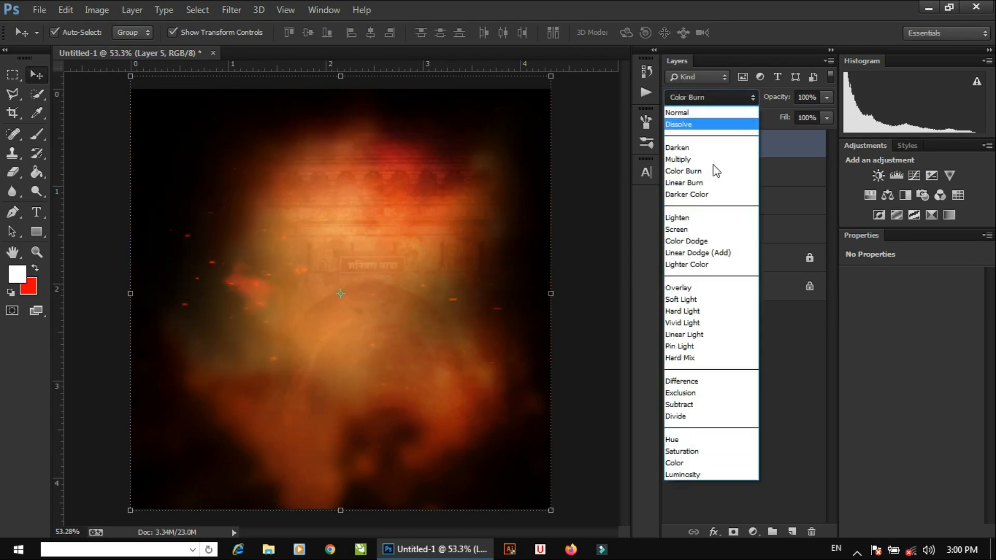
pyautogui.click(706, 231)
pyautogui.click(929, 7)
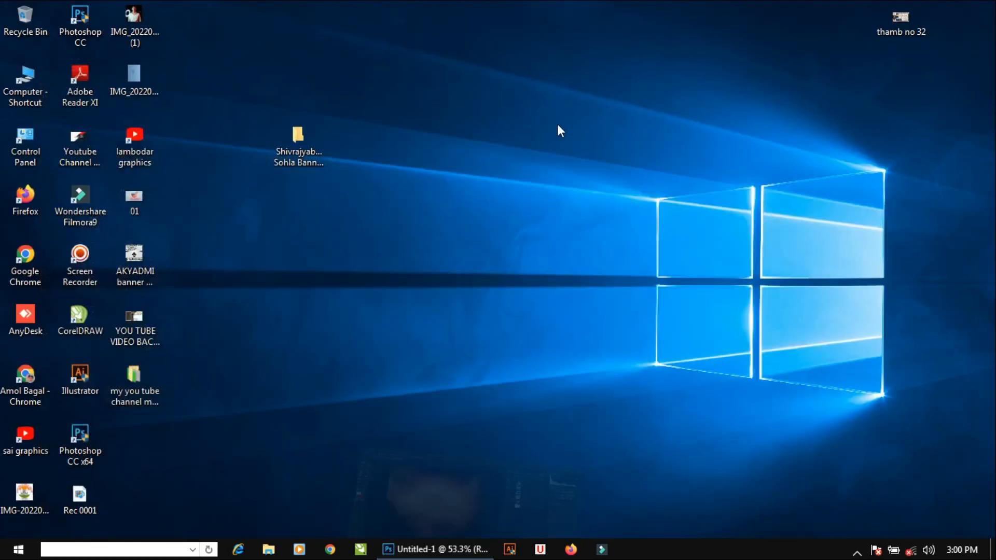
pyautogui.rightClick(498, 134)
pyautogui.click(539, 180)
pyautogui.click(435, 549)
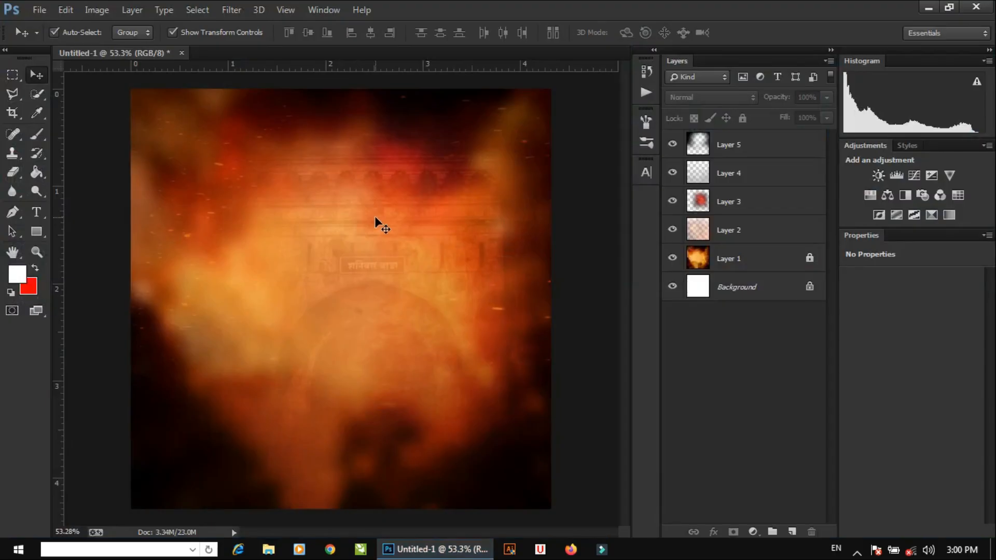
# Open 6.png, copy its Devanagari seal inscription into the upper-left area of the Untitled-1 banner, and close the source file.
pyautogui.hotkey('ctrl', 'o')
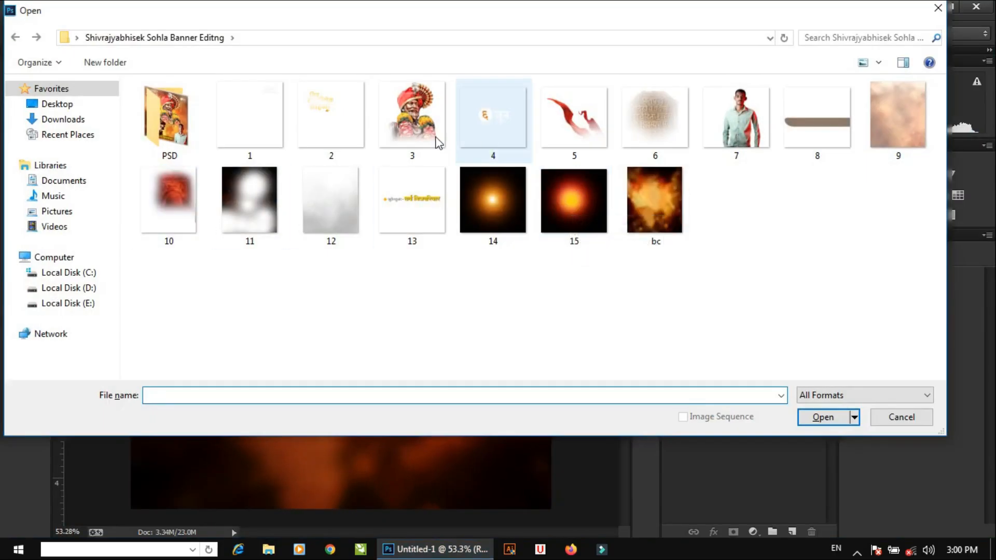
pyautogui.doubleClick(648, 136)
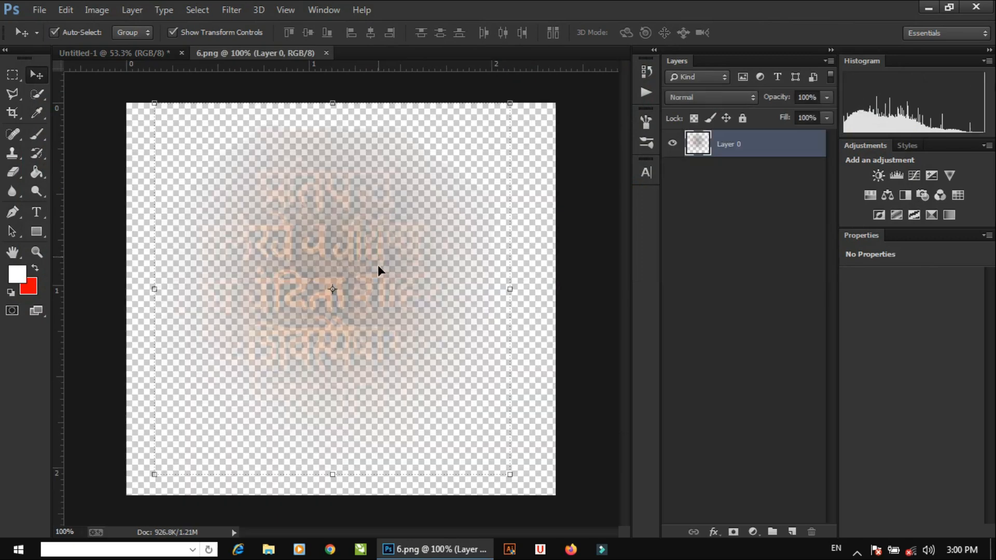
pyautogui.moveTo(378, 266); pyautogui.dragTo(304, 275)
pyautogui.moveTo(285, 203); pyautogui.dragTo(306, 174)
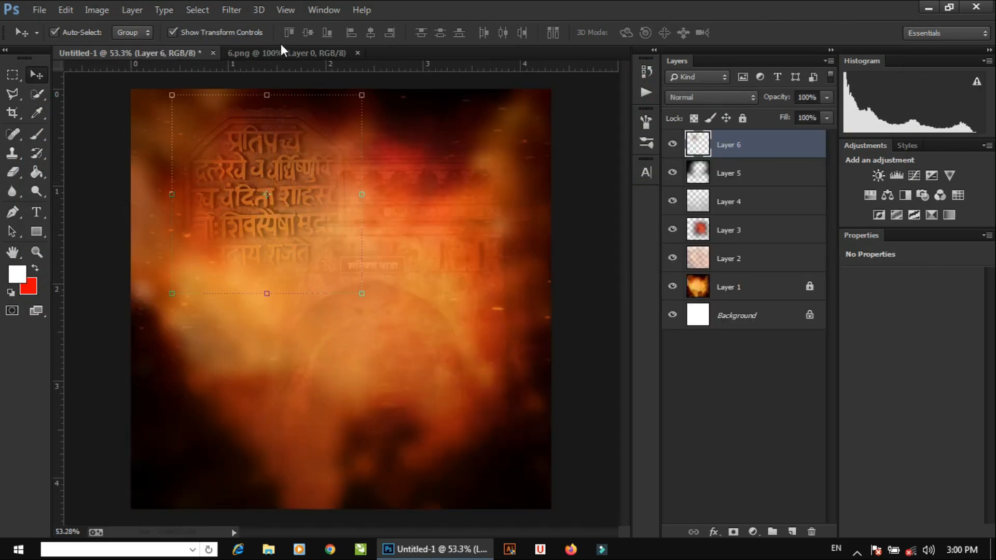
pyautogui.click(357, 283)
# Enlarge the seal inscription layer, centre it in the upper part of the banner and apply the transform.
pyautogui.click(294, 204)
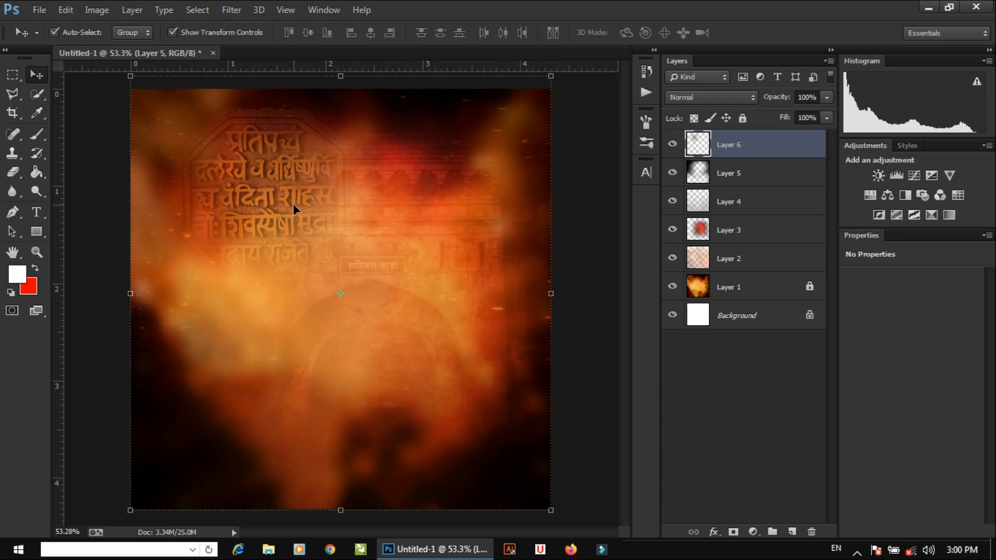
pyautogui.click(363, 104)
pyautogui.moveTo(361, 293); pyautogui.dragTo(487, 424)
pyautogui.moveTo(439, 257); pyautogui.dragTo(458, 228)
pyautogui.press('Return')
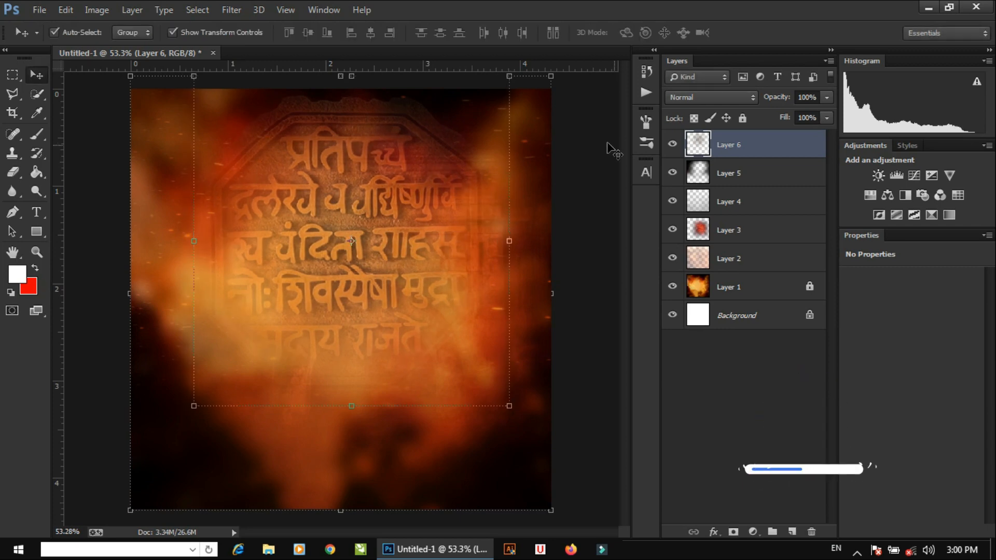
# Centre the seal inscription layer horizontally on the banner and try the Color Burn and Lighten blend modes on it.
pyautogui.hotkey('ctrl', '0')
pyautogui.moveTo(341, 233); pyautogui.dragTo(322, 237)
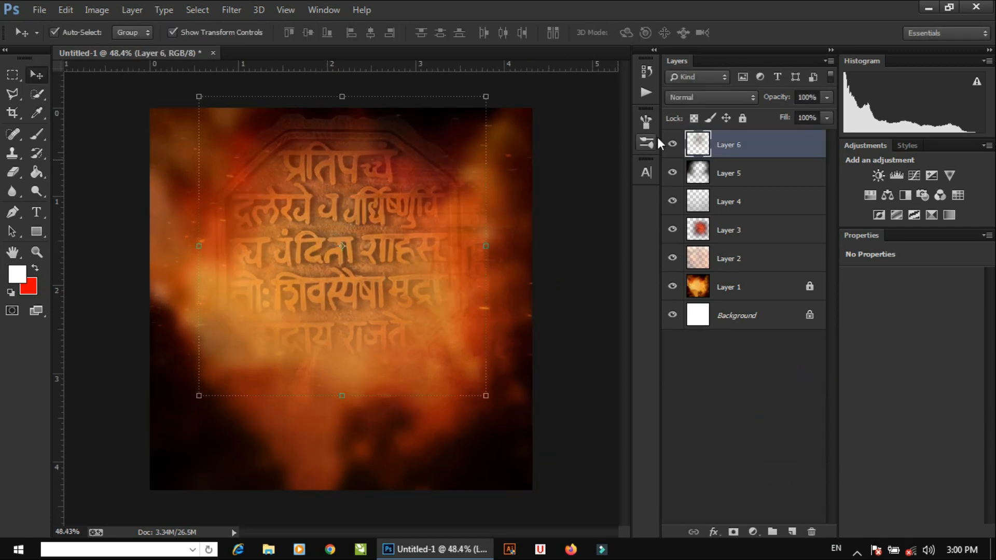
pyautogui.hotkey('shift', '+')
pyautogui.hotkey('shift', '+')
pyautogui.hotkey('shift', '+')
pyautogui.hotkey('shift', '+')
pyautogui.hotkey('shift', '+')
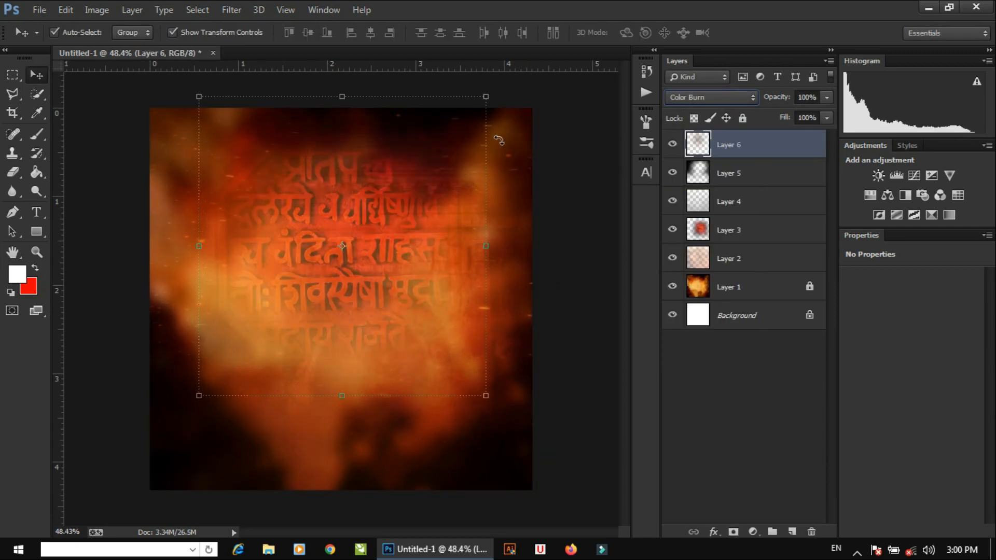
pyautogui.hotkey('shift', '+')
pyautogui.hotkey('shift', '+')
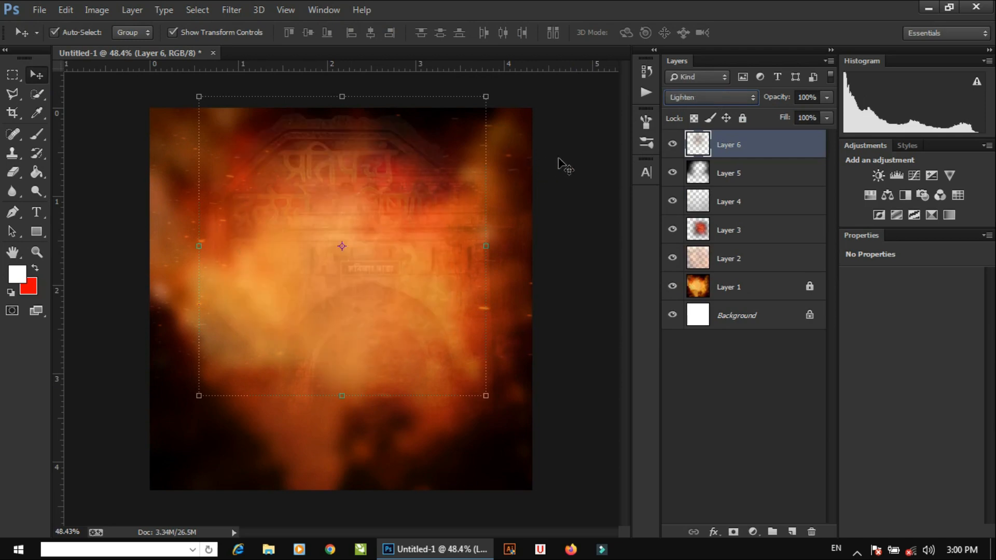
# Compare Screen and Linear Dodge (Add) on the seal inscription, Layer 6, and set its blend mode to Color Dodge.
pyautogui.click(721, 97)
pyautogui.click(692, 241)
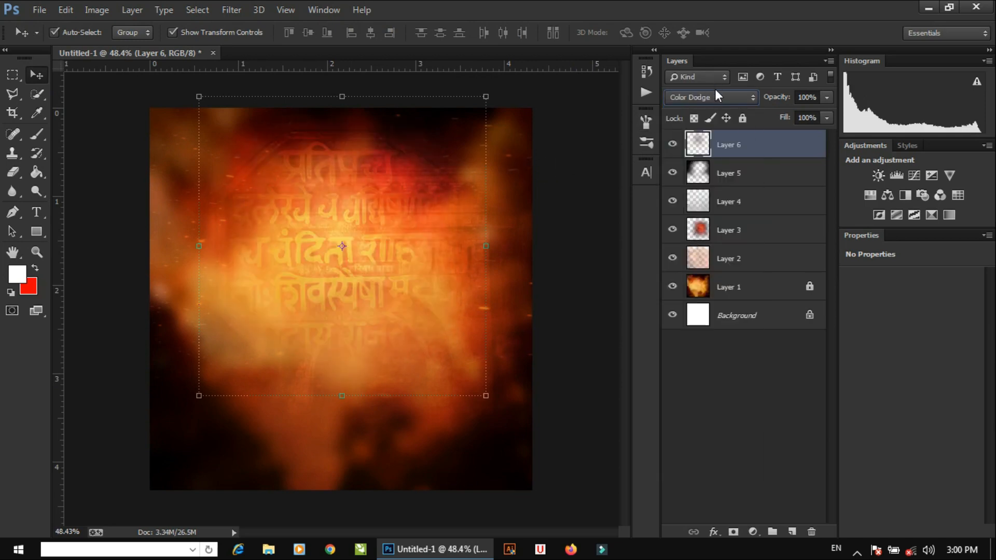
pyautogui.click(716, 97)
pyautogui.click(692, 231)
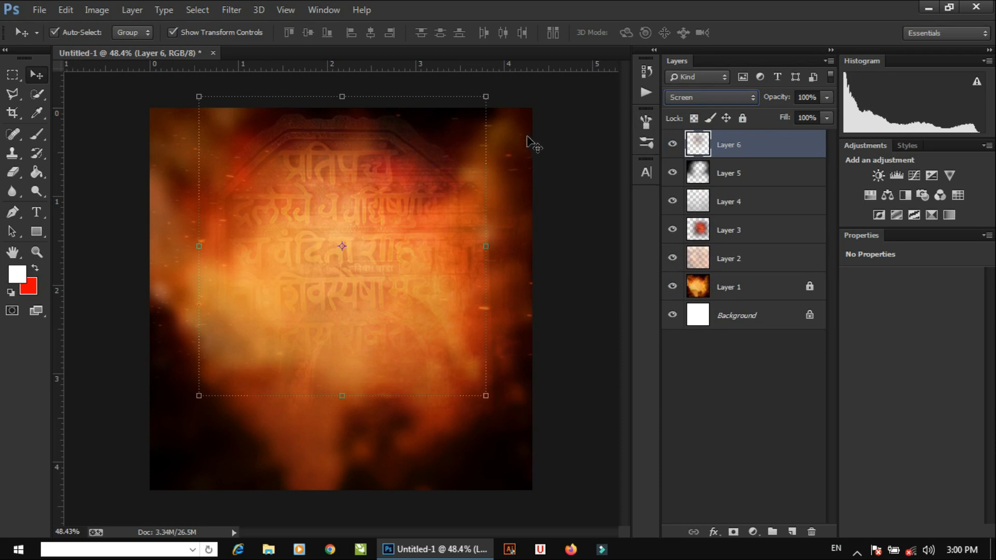
pyautogui.press('Down')
pyautogui.press('Up')
pyautogui.press('Down')
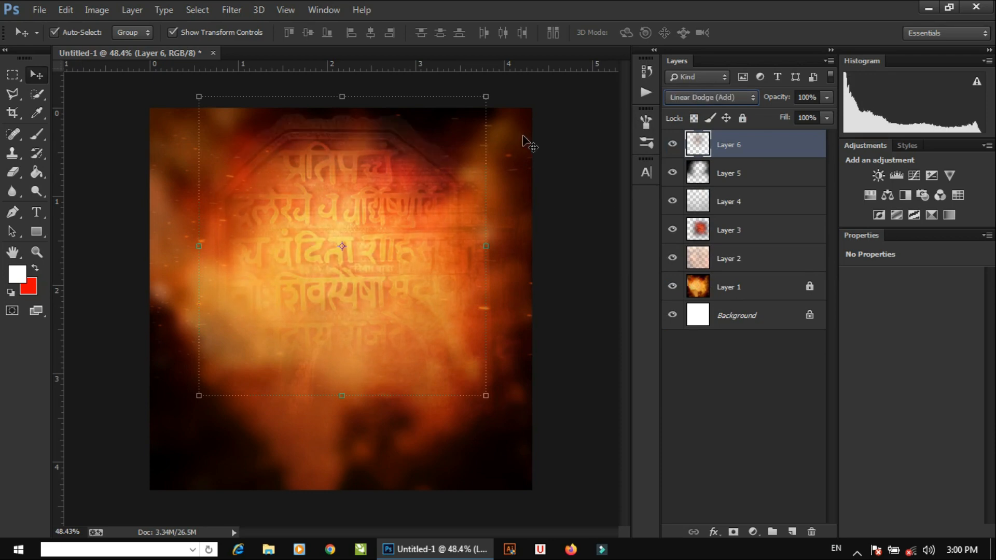
pyautogui.press('Up')
pyautogui.click(543, 100)
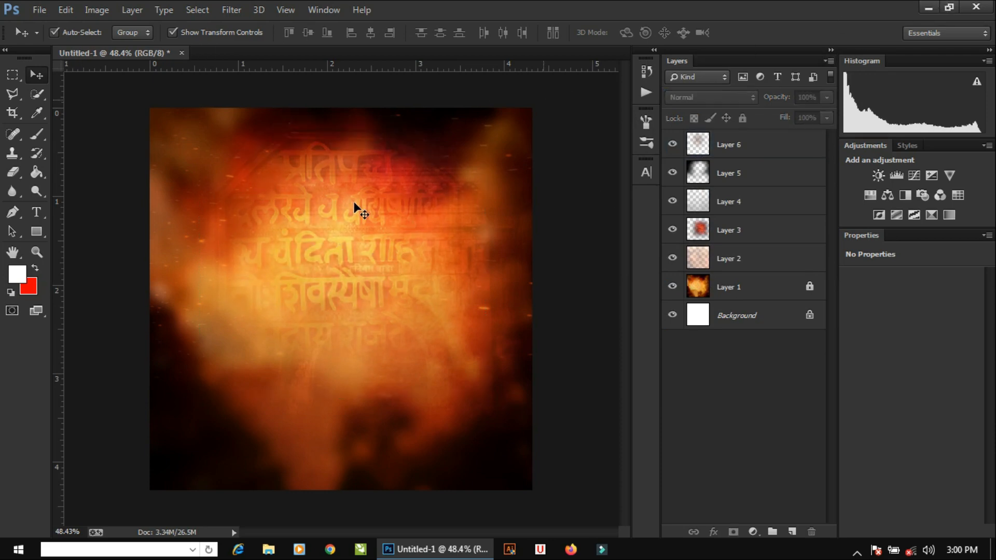
# Open 3.png and copy its garlanded, turbaned statue portrait into the Untitled-1 banner.
pyautogui.hotkey('ctrl', 'o')
pyautogui.doubleClick(341, 148)
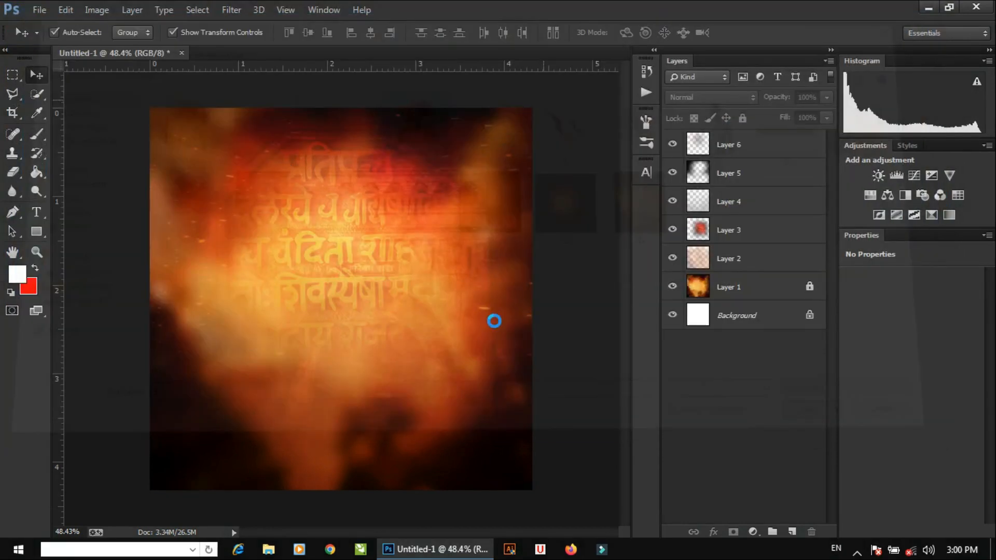
pyautogui.moveTo(332, 211)
pyautogui.mouseDown()
pyautogui.moveTo(217, 120)
pyautogui.moveTo(165, 50)
pyautogui.moveTo(345, 206)
pyautogui.mouseUp()
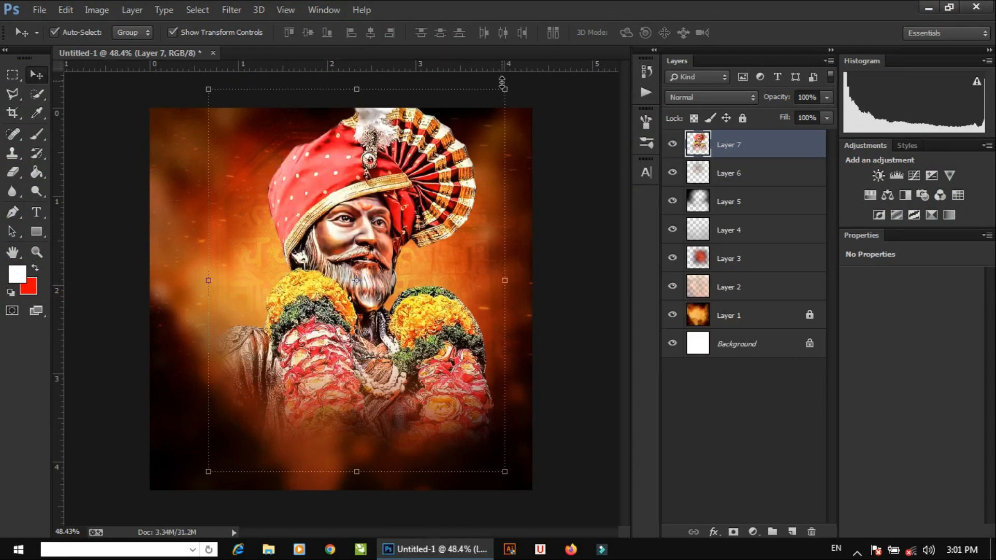
# Scale the statue portrait layer to about 82%, apply the transform and centre the figure in the upper part of the banner.
pyautogui.moveTo(502, 83); pyautogui.dragTo(444, 162)
pyautogui.moveTo(371, 247); pyautogui.dragTo(404, 199)
pyautogui.moveTo(236, 115); pyautogui.dragTo(230, 108)
pyautogui.press('Return')
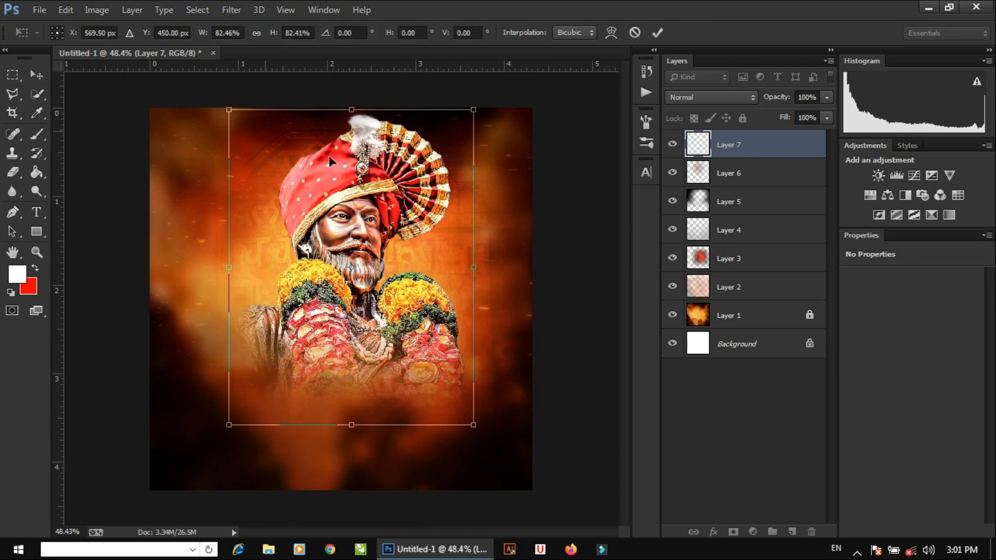
pyautogui.click(594, 174)
pyautogui.scroll(-1, 326, 238)
pyautogui.scroll(1, 326, 238)
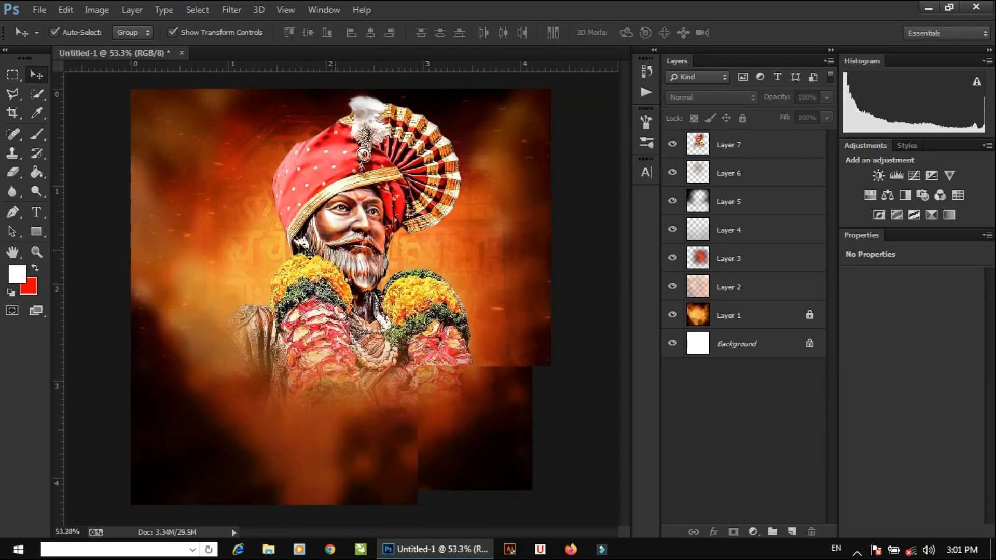
pyautogui.moveTo(333, 206); pyautogui.dragTo(333, 210)
pyautogui.moveTo(394, 193); pyautogui.dragTo(396, 190)
# Open 15.jpg, copy its orange glow into the upper-left area of the Untitled-1 banner and close the source file.
pyautogui.hotkey('ctrl', 'o')
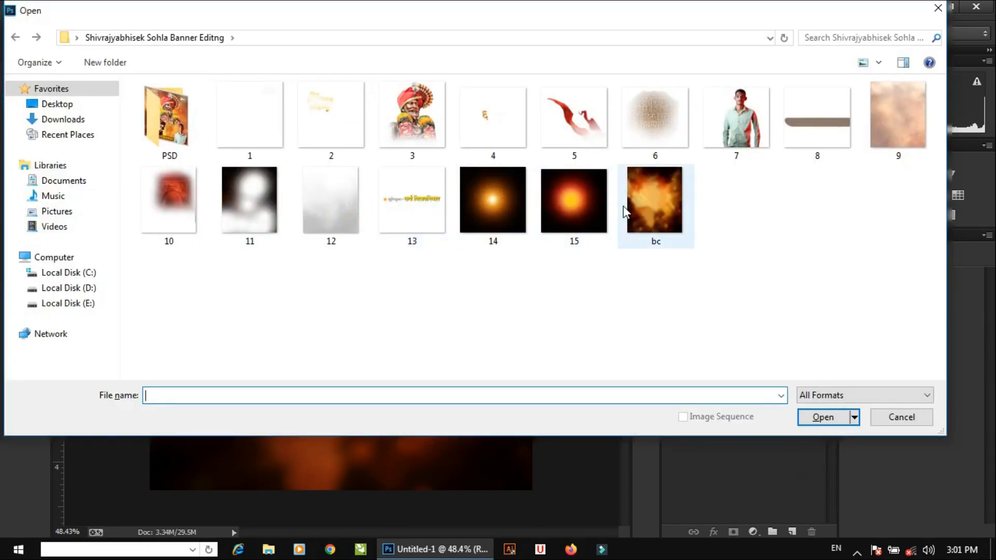
pyautogui.doubleClick(587, 203)
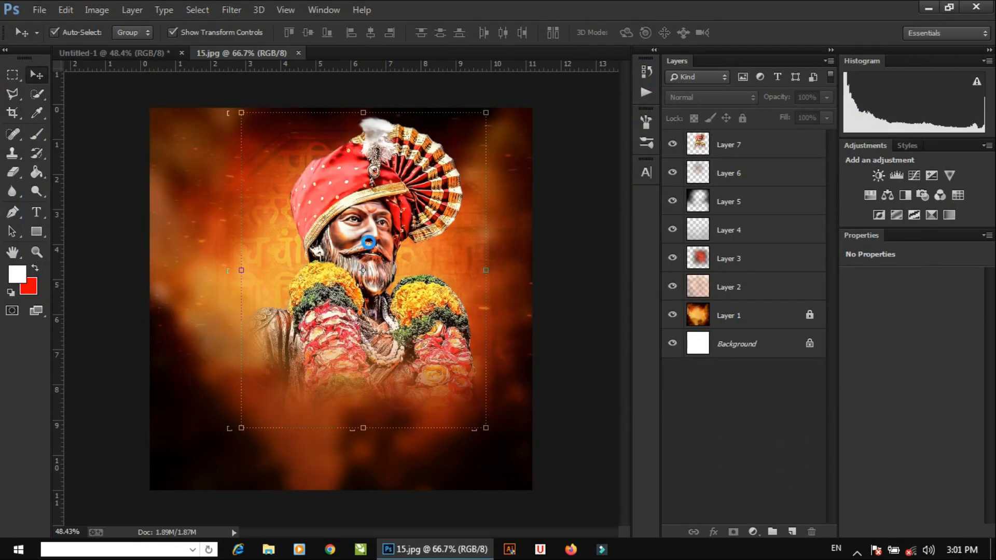
pyautogui.moveTo(134, 59); pyautogui.dragTo(277, 183)
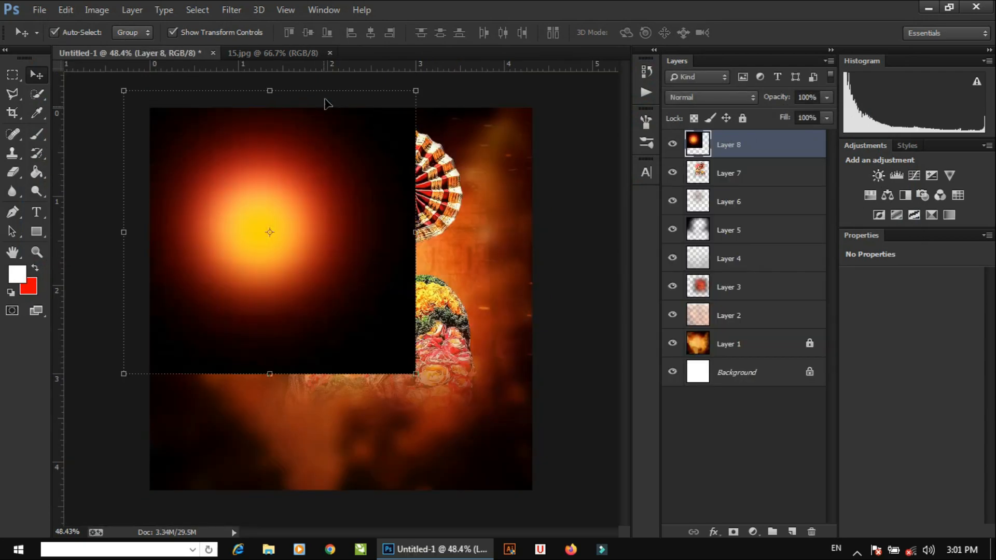
pyautogui.click(329, 52)
# Set the orange glow, Layer 8, to Screen blend mode and move it beneath the portrait layer, closer to the figure.
pyautogui.click(710, 97)
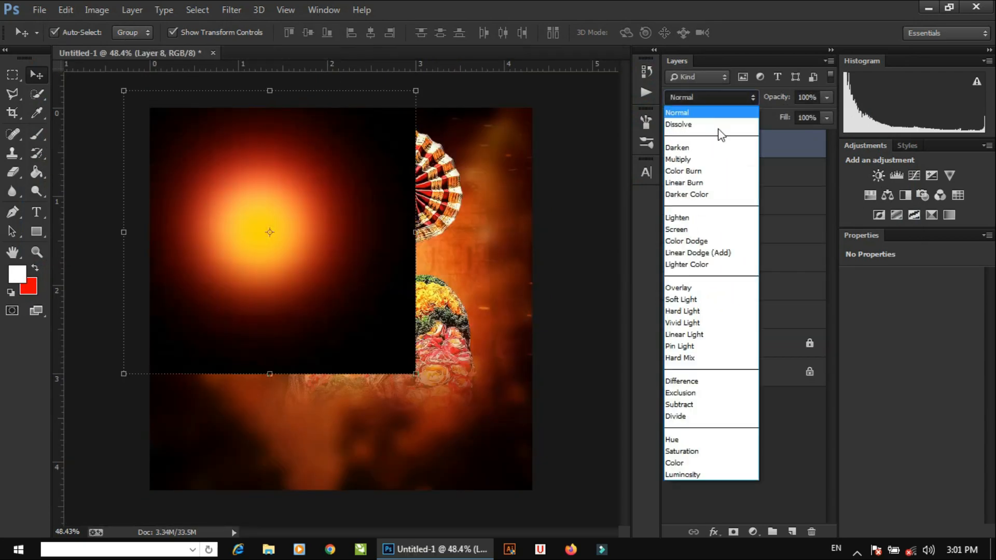
pyautogui.click(700, 230)
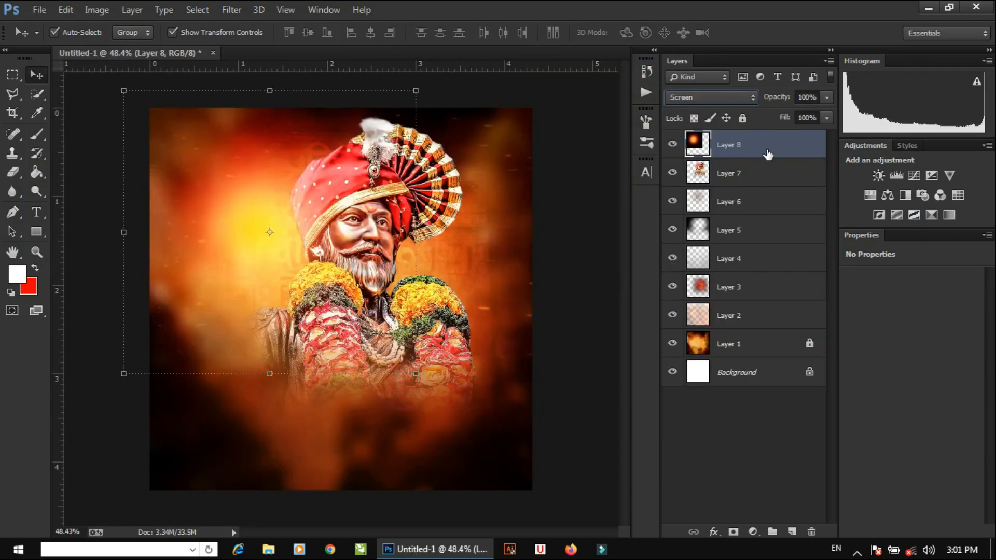
pyautogui.click(402, 213)
pyautogui.moveTo(252, 224); pyautogui.dragTo(290, 236)
# Stretch the orange glow to about 193% width and 117% height, centre it behind the portrait and lower its opacity to 53%.
pyautogui.hotkey('ctrl', 't')
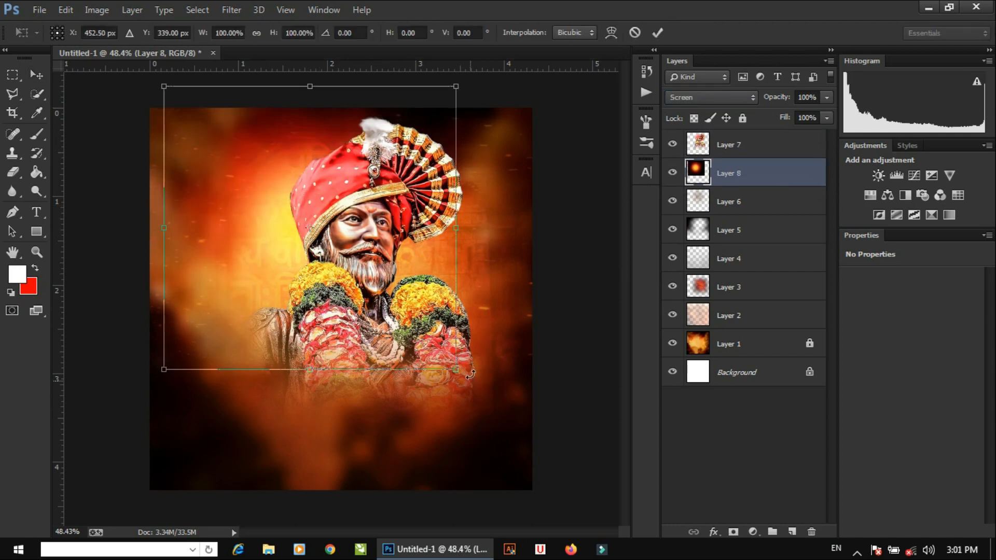
pyautogui.moveTo(456, 369); pyautogui.dragTo(726, 418)
pyautogui.moveTo(474, 322); pyautogui.dragTo(437, 306)
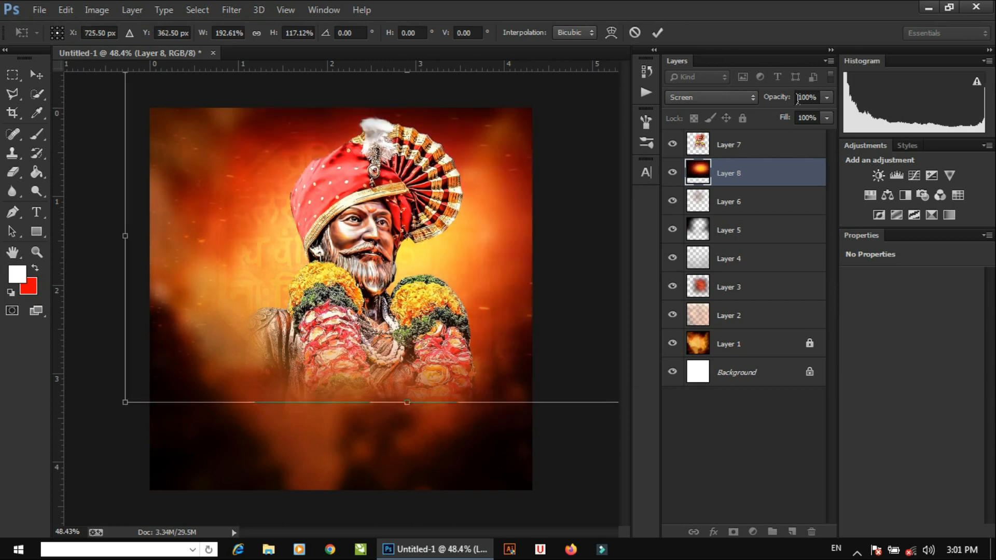
pyautogui.moveTo(778, 104); pyautogui.dragTo(741, 103)
pyautogui.moveTo(468, 231); pyautogui.dragTo(398, 254)
pyautogui.press('Return')
pyautogui.click(560, 142)
pyautogui.scroll(-1, 339, 224)
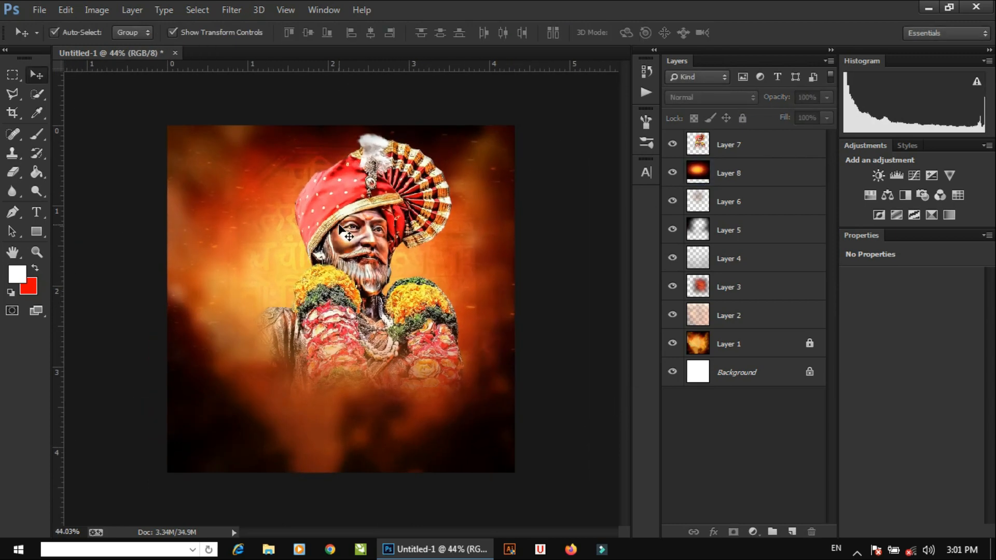
# Open 5.png, copy its red flag cloth into the banner, close the source file and place the new layer beneath the portrait layer.
pyautogui.hotkey('ctrl', 'o')
pyautogui.doubleClick(574, 117)
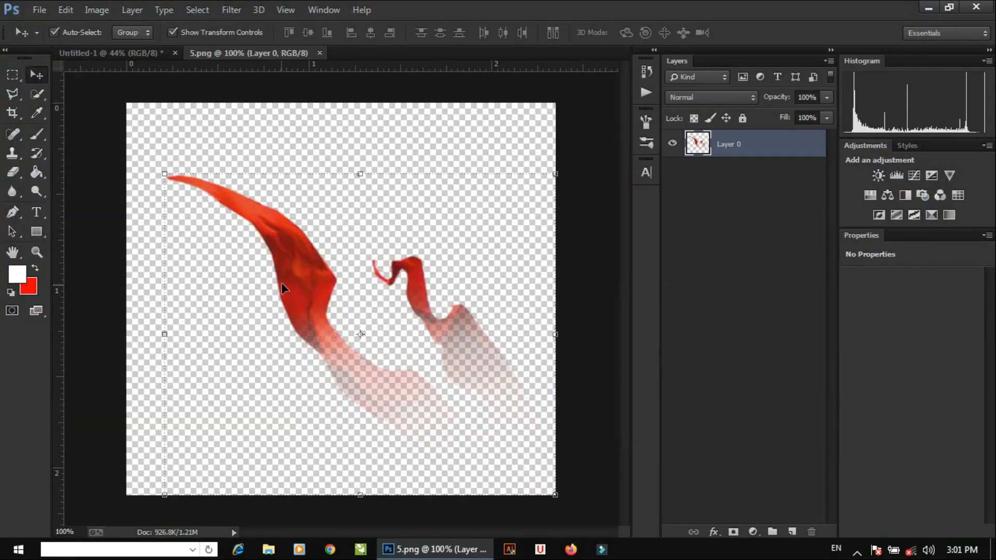
pyautogui.moveTo(281, 282)
pyautogui.mouseDown()
pyautogui.moveTo(228, 171)
pyautogui.moveTo(143, 56)
pyautogui.moveTo(282, 276)
pyautogui.mouseUp()
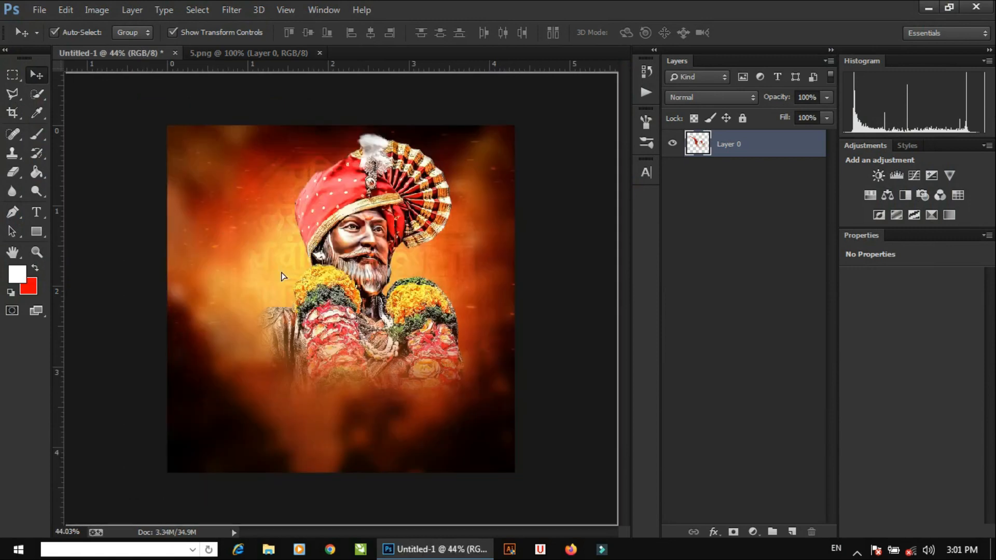
pyautogui.moveTo(368, 91); pyautogui.dragTo(347, 52)
pyautogui.click(350, 52)
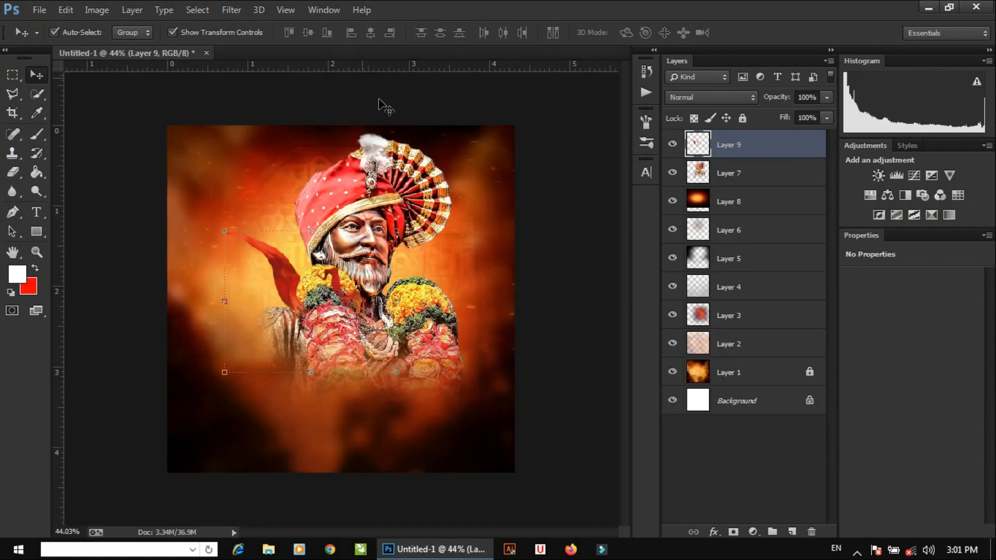
pyautogui.moveTo(758, 150); pyautogui.dragTo(752, 187)
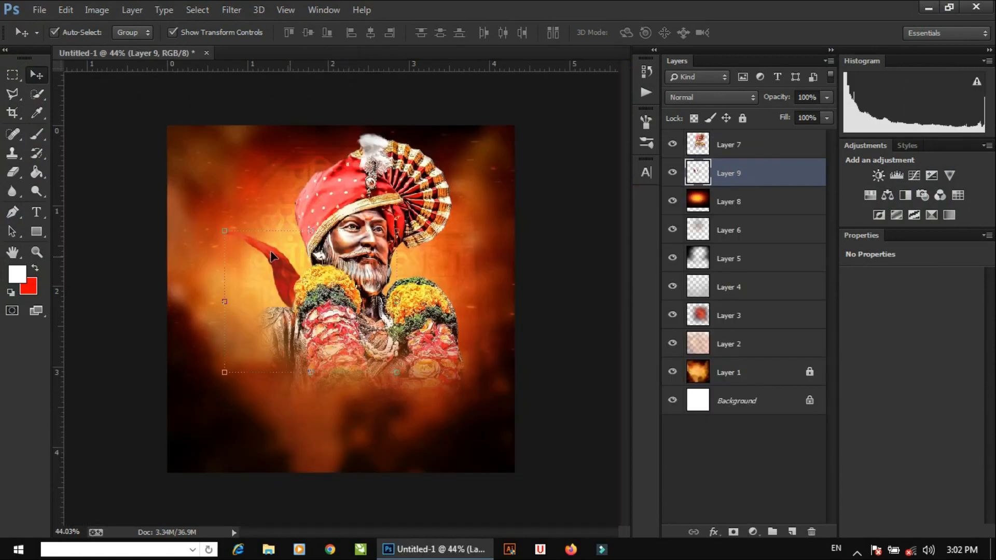
# Enlarge the red flag cloth layer, apply the transform and position it so the cloth flows out from behind the portrait's shoulder.
pyautogui.moveTo(224, 228); pyautogui.dragTo(275, 271)
pyautogui.moveTo(453, 415); pyautogui.dragTo(523, 456)
pyautogui.moveTo(471, 397); pyautogui.dragTo(427, 366)
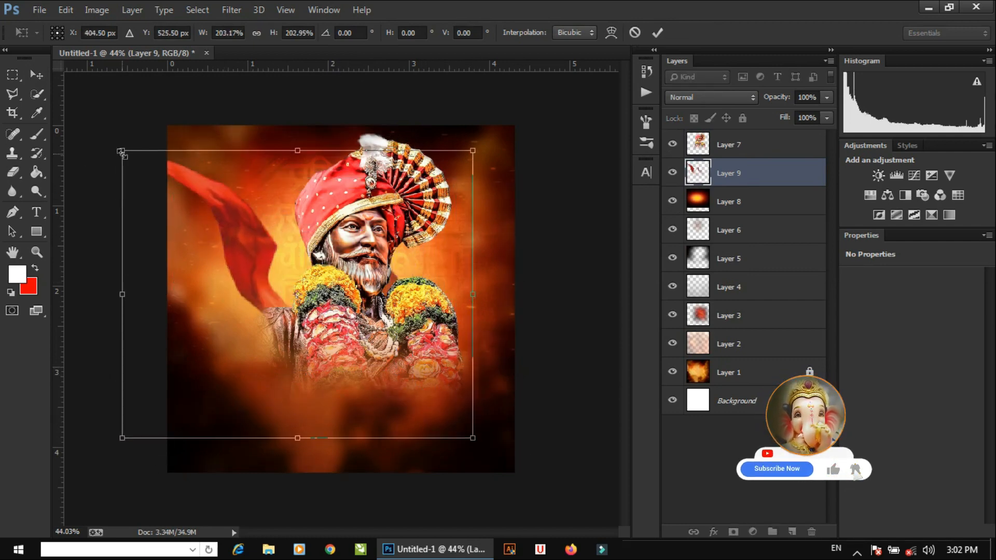
pyautogui.moveTo(121, 151); pyautogui.dragTo(167, 187)
pyautogui.press('Return')
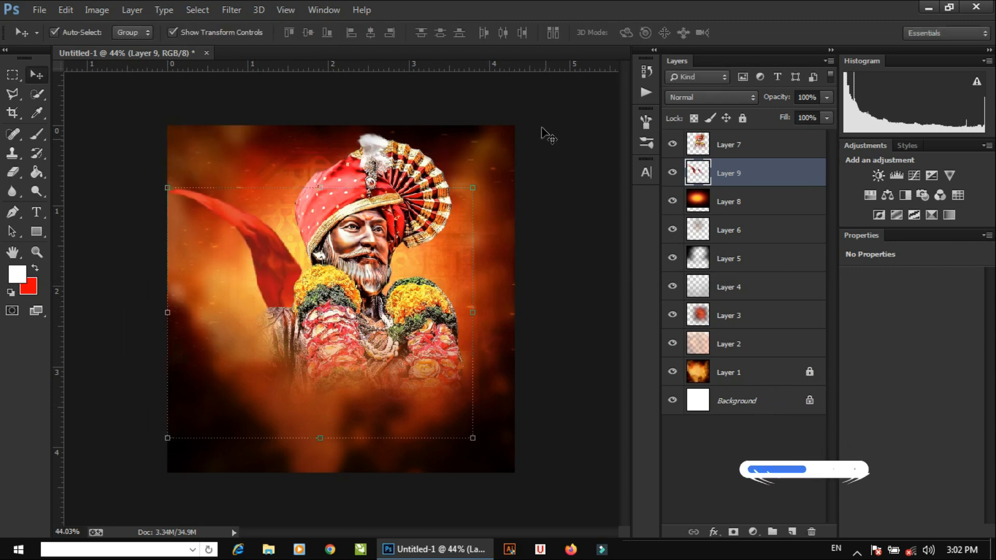
pyautogui.click(542, 133)
pyautogui.scroll(3, 259, 220)
pyautogui.moveTo(237, 232); pyautogui.dragTo(246, 227)
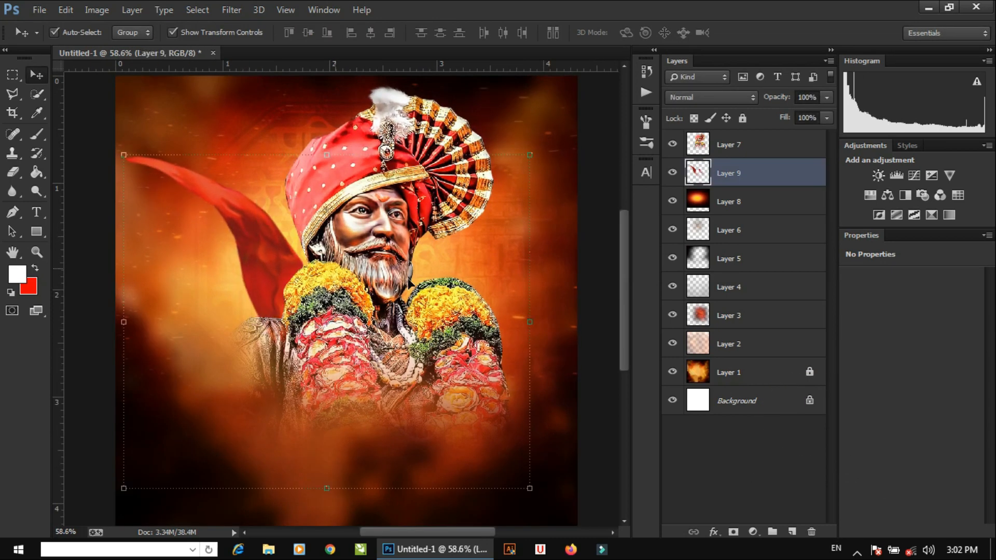
pyautogui.click(597, 210)
pyautogui.scroll(-3, 328, 272)
pyautogui.scroll(1, 371, 262)
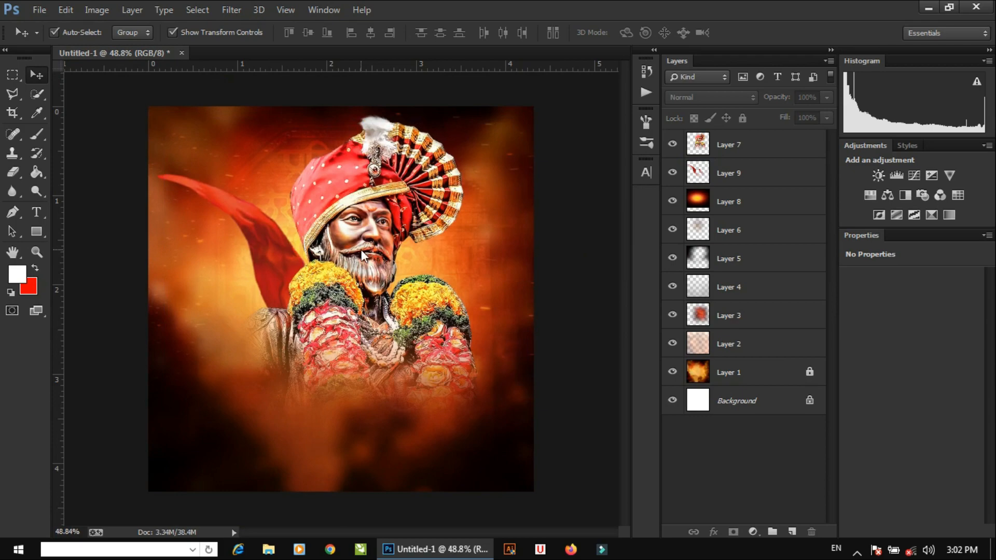
# Open 4.png, copy its "६ जून" date lettering into the banner beside the turban and close the source file.
pyautogui.hotkey('ctrl', 'o')
pyautogui.click(275, 122)
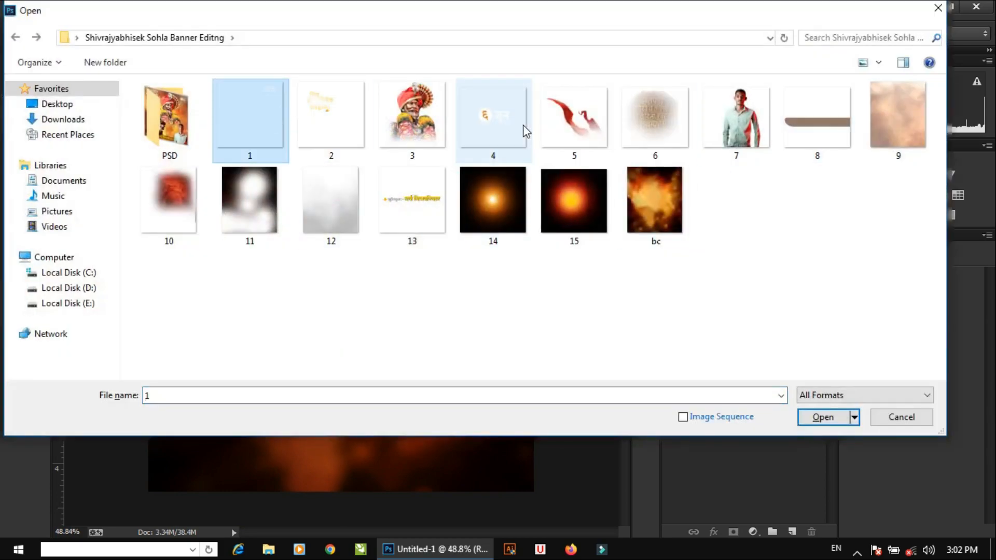
pyautogui.doubleClick(526, 132)
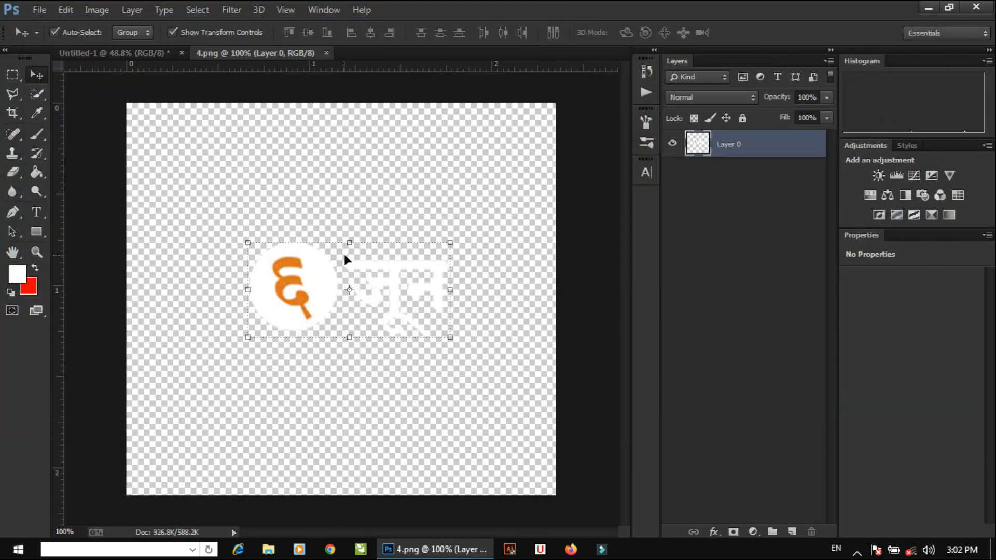
pyautogui.moveTo(278, 262); pyautogui.dragTo(486, 170)
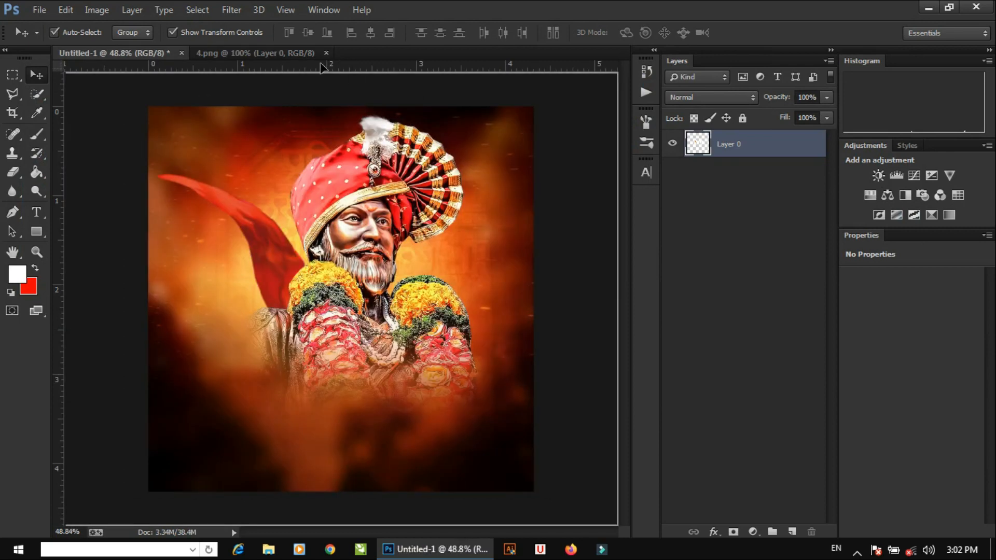
pyautogui.click(362, 53)
# Scale the "६ जून" date layer proportionally to about 37%, place it in the banner's upper-right corner and apply the transform.
pyautogui.scroll(2, 563, 164)
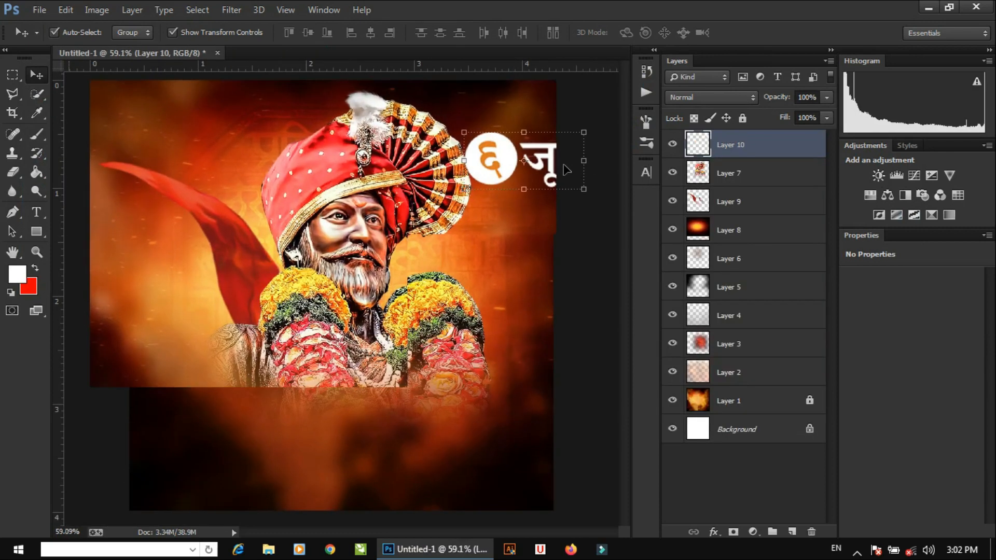
pyautogui.hotkey('ctrl', 't')
pyautogui.moveTo(584, 127); pyautogui.dragTo(521, 166)
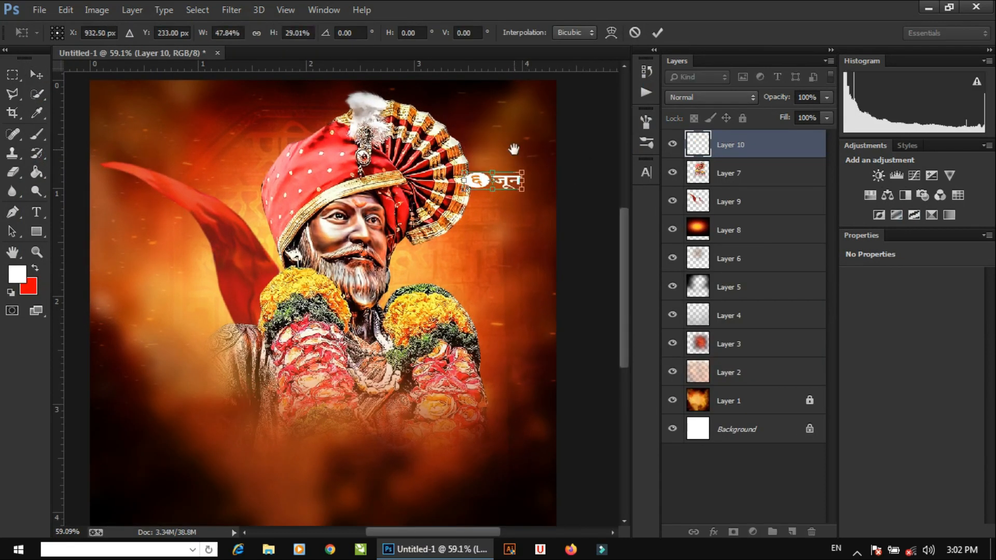
pyautogui.moveTo(600, 183); pyautogui.dragTo(483, 263)
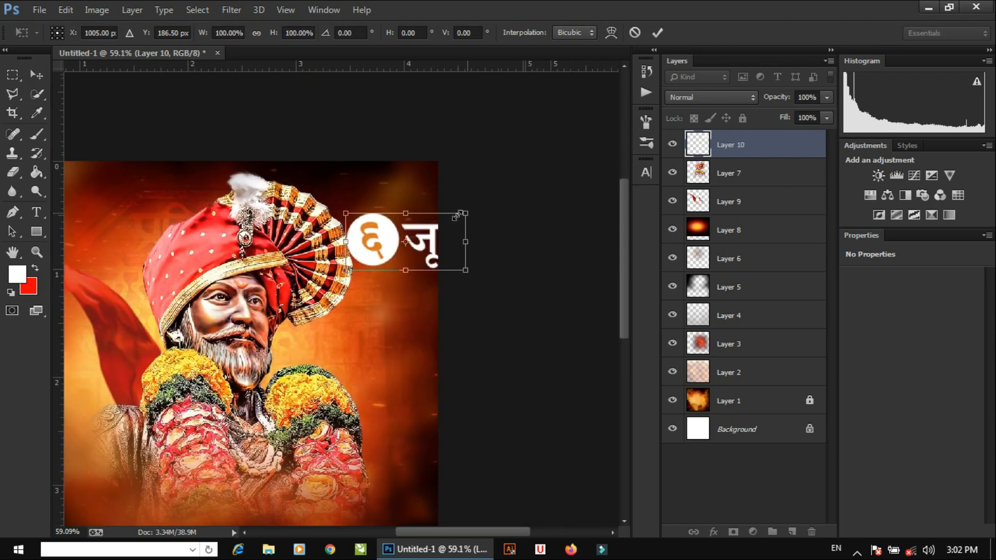
pyautogui.moveTo(456, 217); pyautogui.dragTo(401, 199)
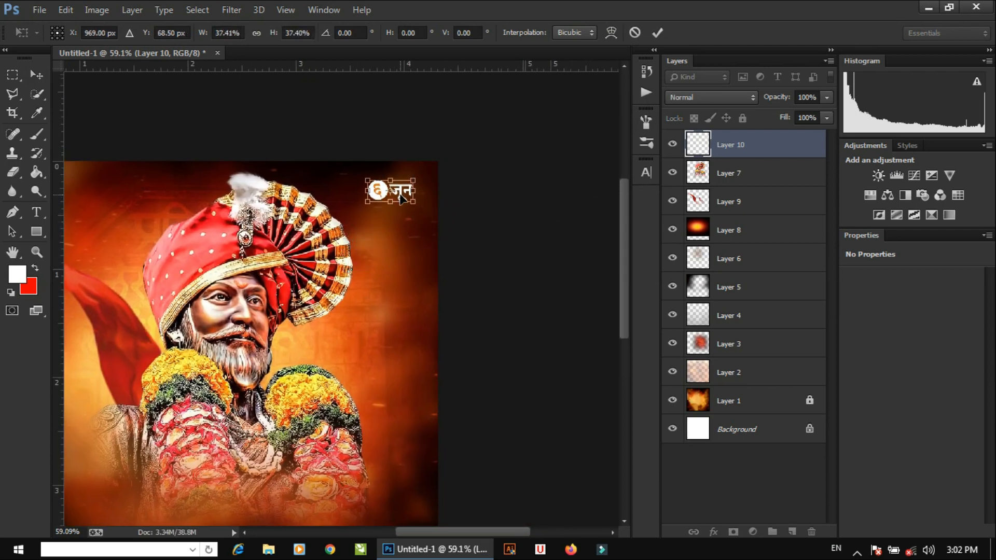
pyautogui.press('Return')
pyautogui.click(460, 191)
pyautogui.scroll(-3, 462, 191)
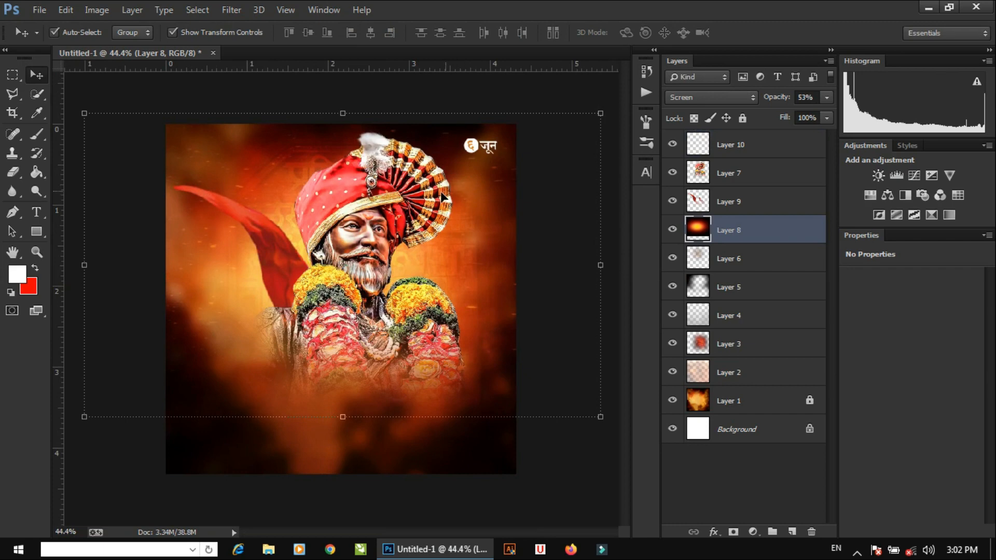
# Enlarge the "६ जून" date lettering to about 114% in the banner's upper-right corner and apply the transform.
pyautogui.scroll(3, 490, 144)
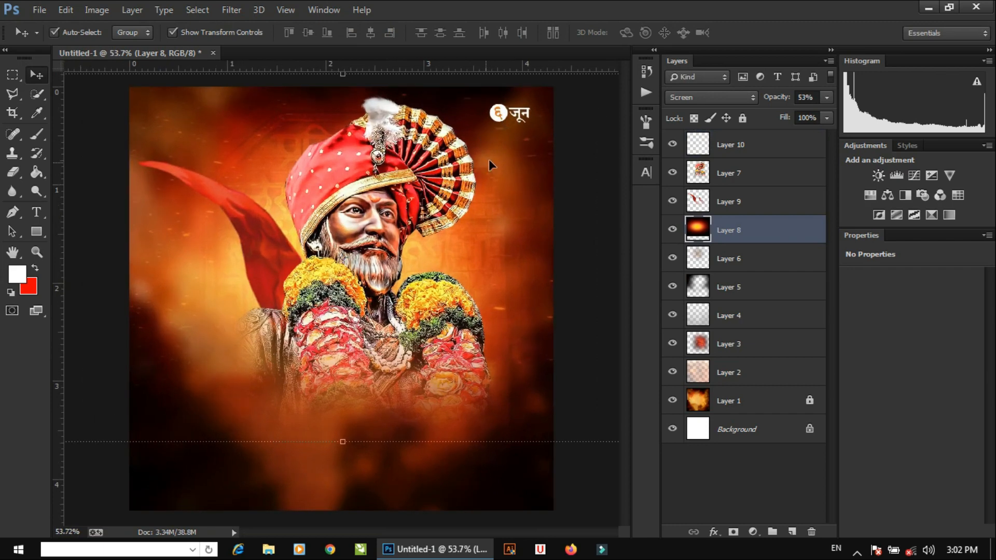
pyautogui.click(457, 156)
pyautogui.hotkey('ctrl', 't')
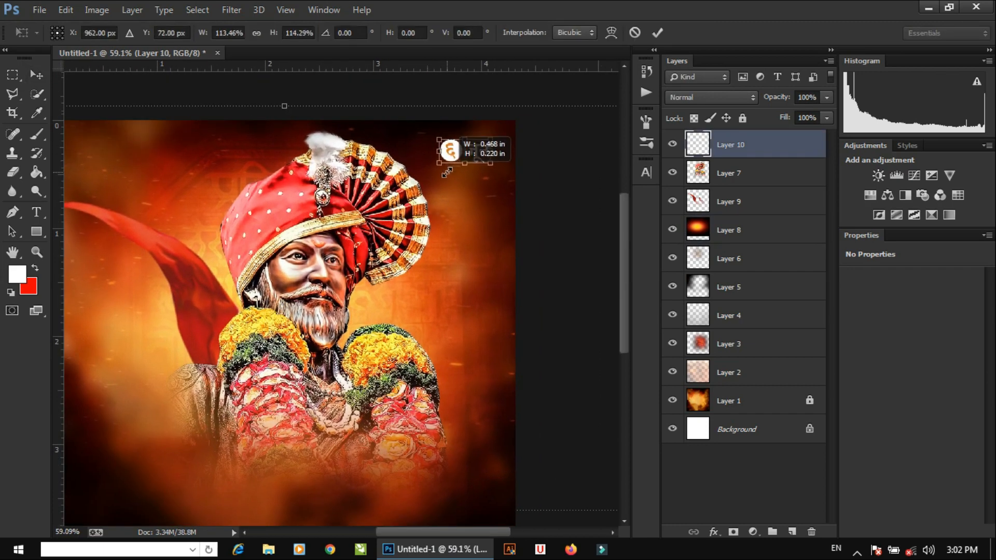
pyautogui.moveTo(444, 170); pyautogui.dragTo(443, 172)
pyautogui.click(657, 33)
pyautogui.click(531, 105)
pyautogui.scroll(-4, 463, 217)
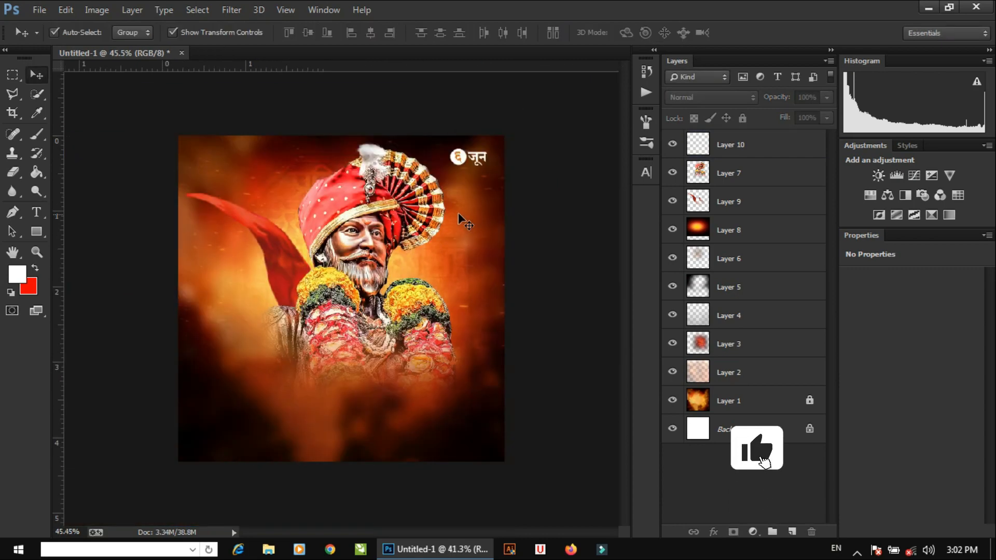
# Open 1.png, copy its white four-line Marathi verse into the banner and close the source file.
pyautogui.scroll(3, 436, 225)
pyautogui.hotkey('ctrl', 'o')
pyautogui.doubleClick(237, 159)
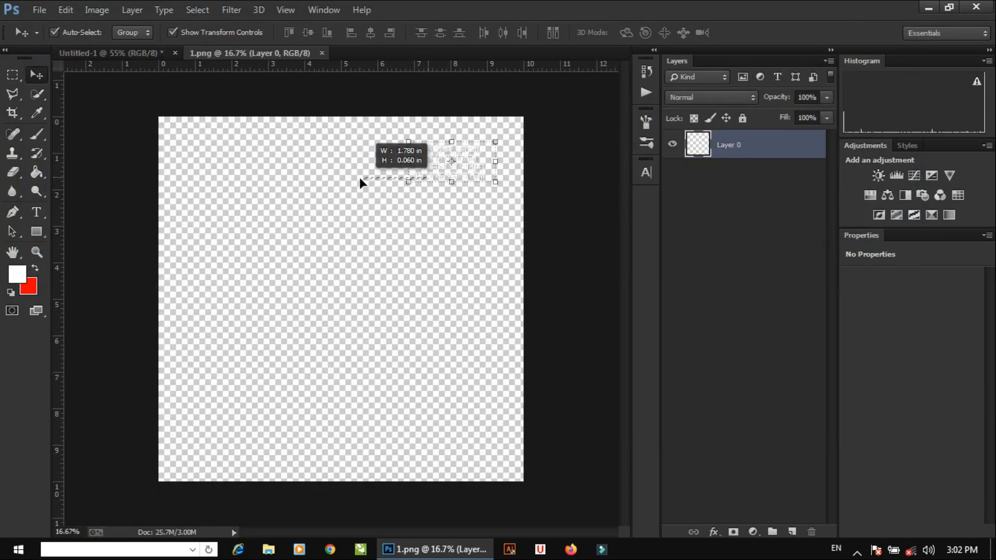
pyautogui.moveTo(360, 177); pyautogui.dragTo(358, 177)
pyautogui.click(437, 165)
pyautogui.scroll(1, 446, 161)
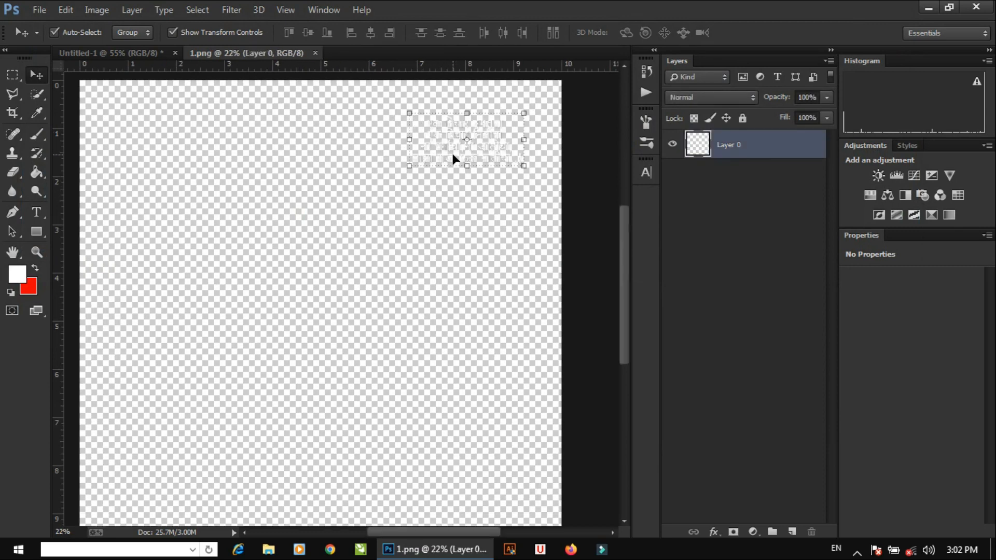
pyautogui.moveTo(436, 150); pyautogui.dragTo(242, 146)
pyautogui.click(351, 53)
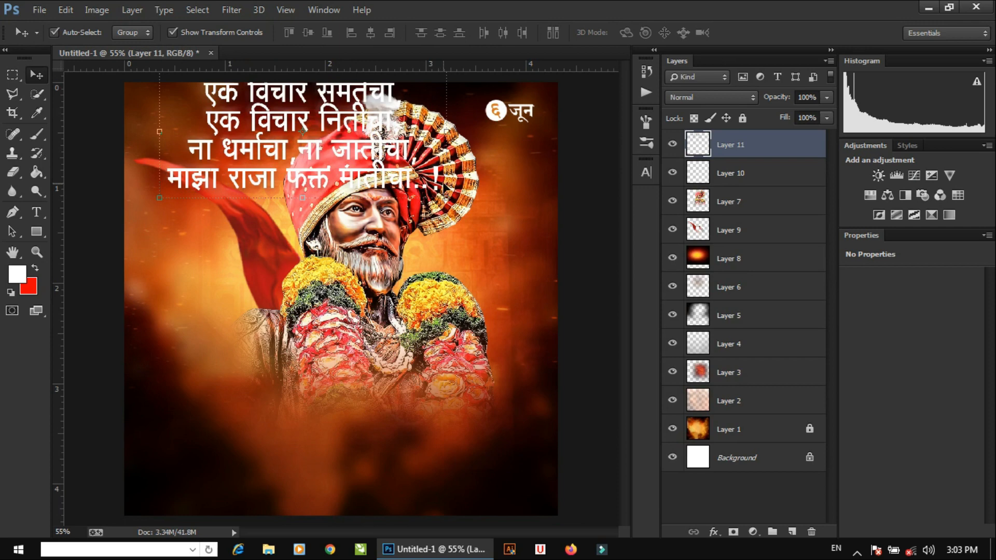
# Scale the verse layer proportionally to about 56.5%, place it in the banner's upper-left corner and apply the transform.
pyautogui.moveTo(445, 199); pyautogui.dragTo(313, 172)
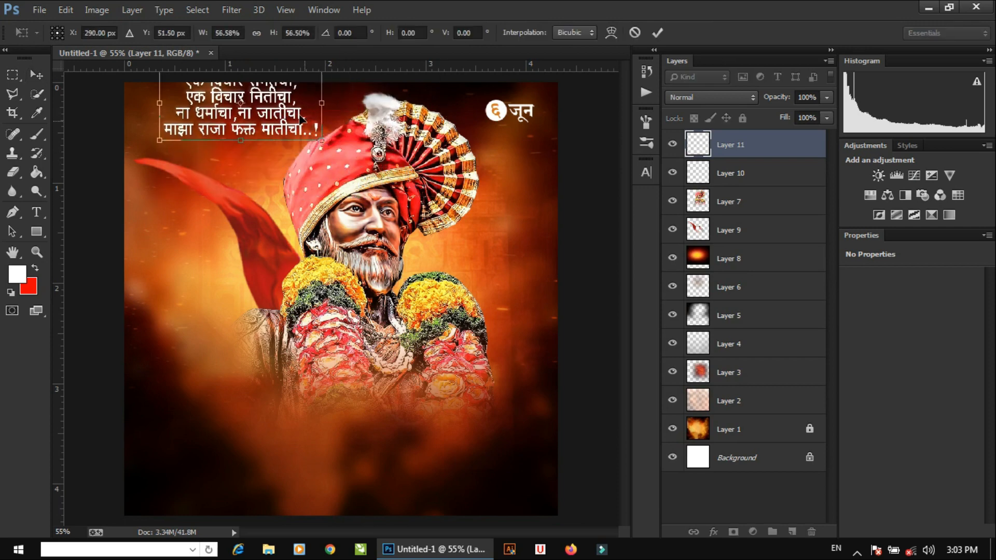
pyautogui.moveTo(283, 142)
pyautogui.mouseDown()
pyautogui.moveTo(265, 133)
pyautogui.moveTo(280, 158)
pyautogui.mouseUp()
pyautogui.press('Return')
pyautogui.click(564, 168)
pyautogui.scroll(-2, 270, 192)
pyautogui.scroll(2, 270, 192)
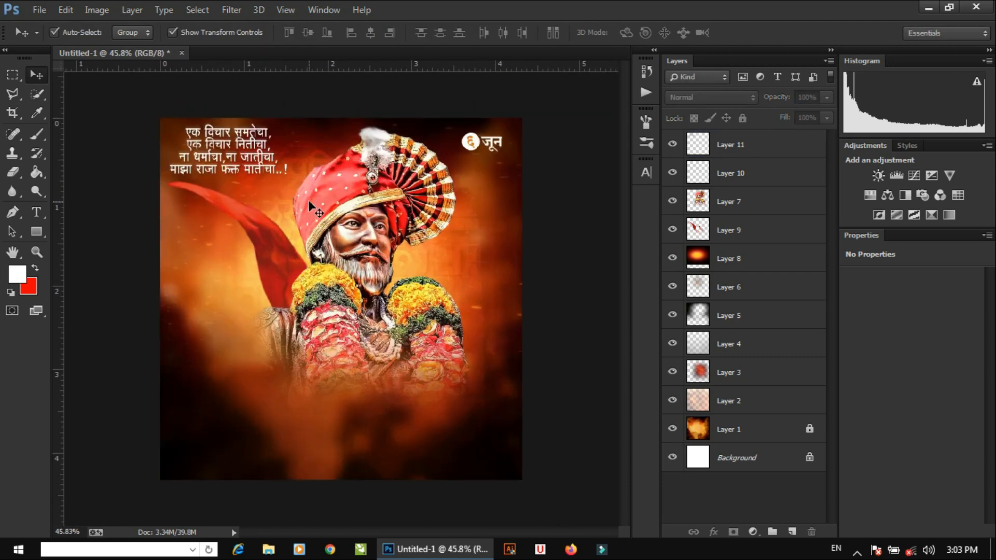
# Add a new layer above the verse layer and choose the rough-edged 376 px brush tip for the Brush tool.
pyautogui.press('b')
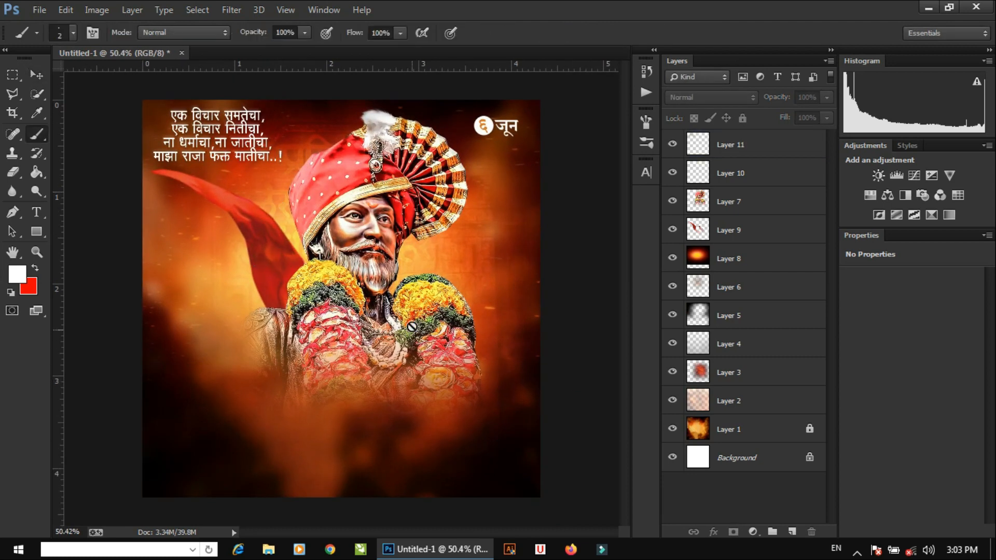
pyautogui.click(792, 532)
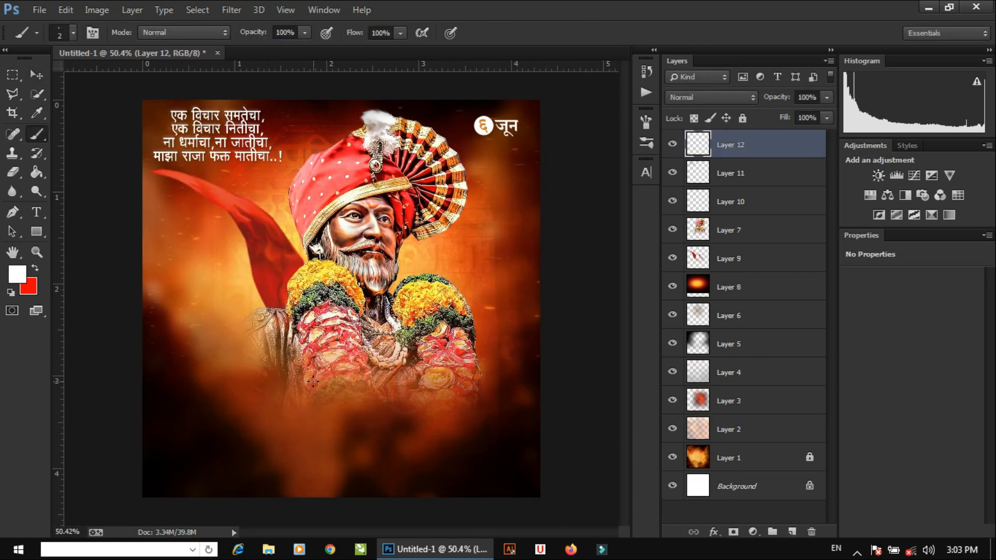
pyautogui.press(']')
pyautogui.press(']')
pyautogui.press(']')
pyautogui.press(']')
pyautogui.press(']')
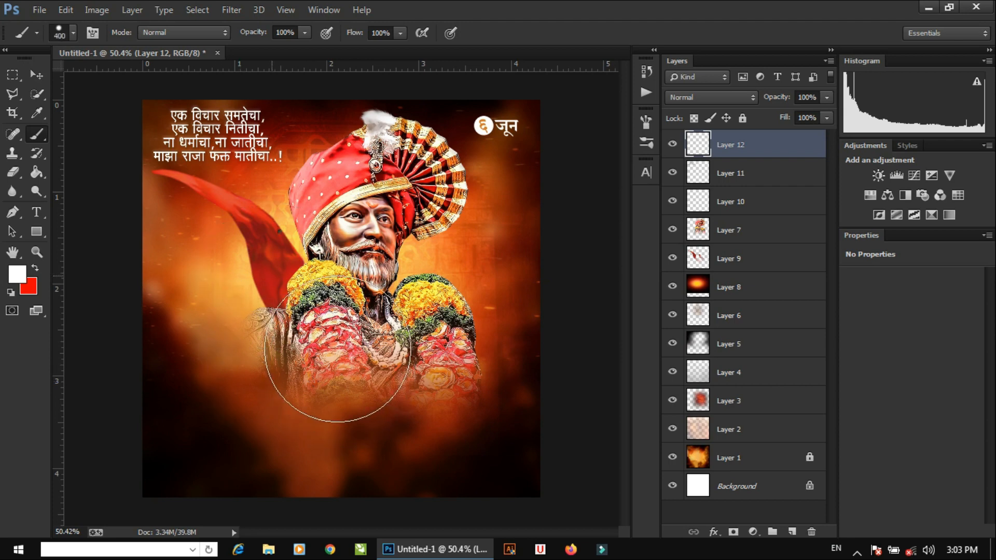
pyautogui.rightClick(278, 229)
pyautogui.scroll(-1, 367, 405)
pyautogui.click(299, 421)
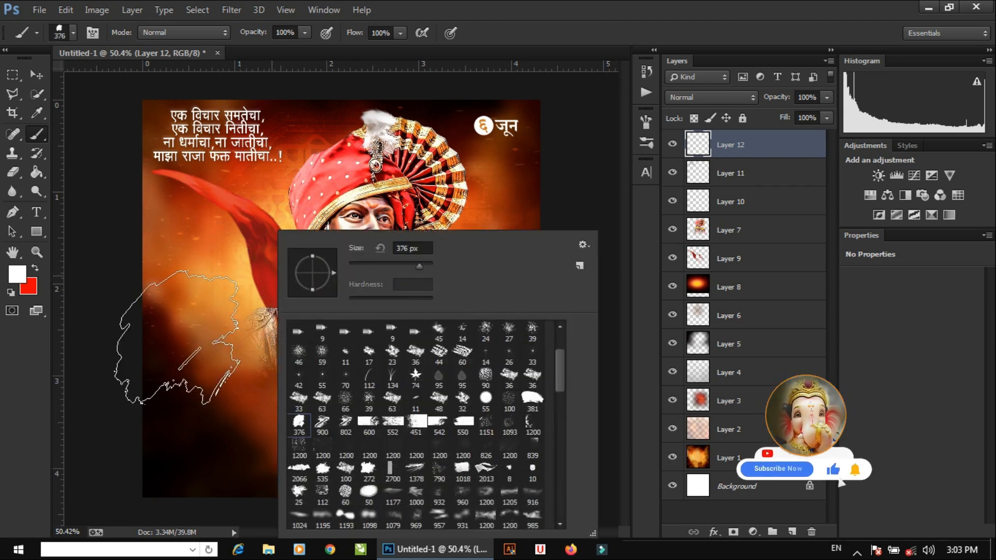
# Stamp a single white brush mark on the new layer below the portrait's draped shoulder and nudge it into place.
pyautogui.click(209, 404)
pyautogui.click(208, 405)
pyautogui.hotkey('ctrl', 'z')
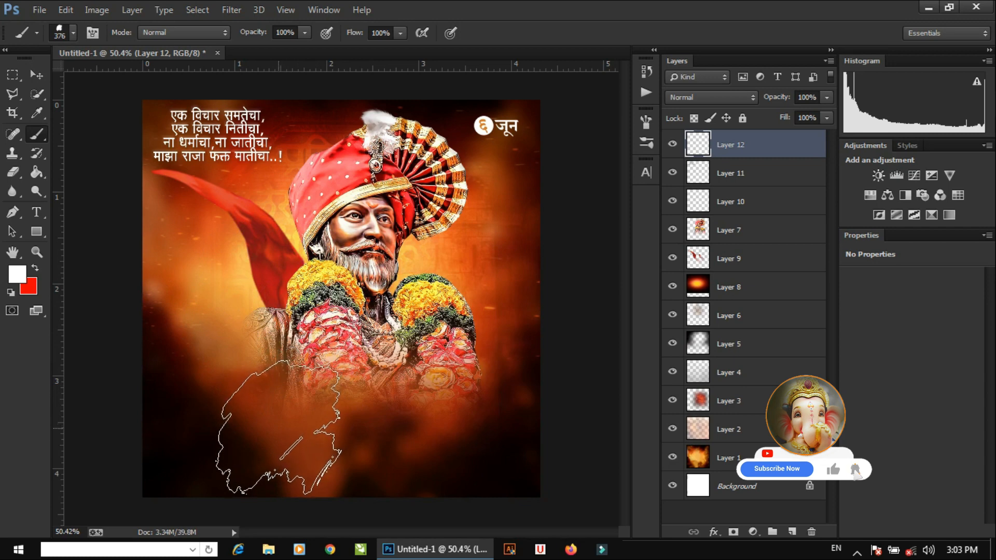
pyautogui.click(279, 429)
pyautogui.press('v')
pyautogui.moveTo(299, 393); pyautogui.dragTo(294, 382)
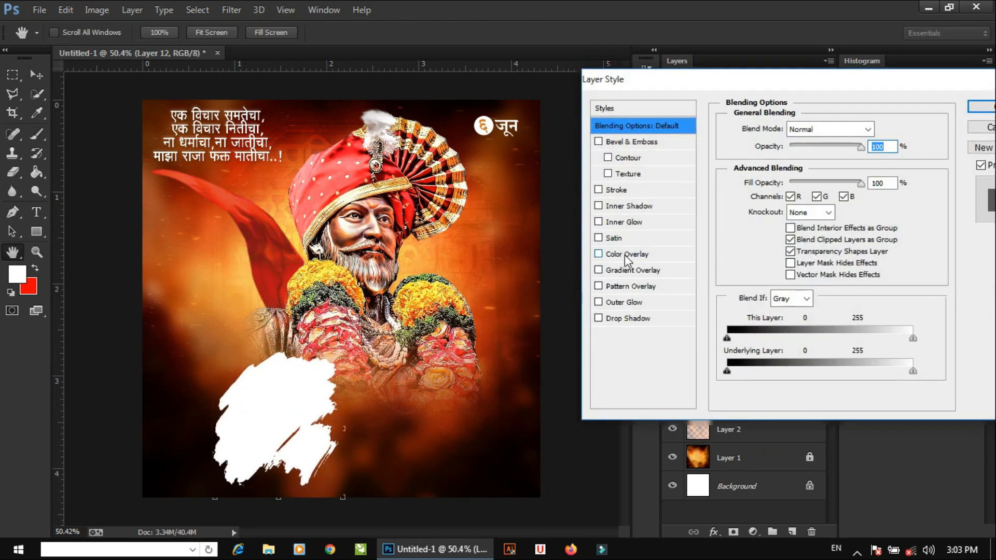
# Apply a Color Overlay in very dark brown (#2b0900) to the brush mark layer.
pyautogui.click(627, 254)
pyautogui.click(873, 126)
pyautogui.click(783, 267)
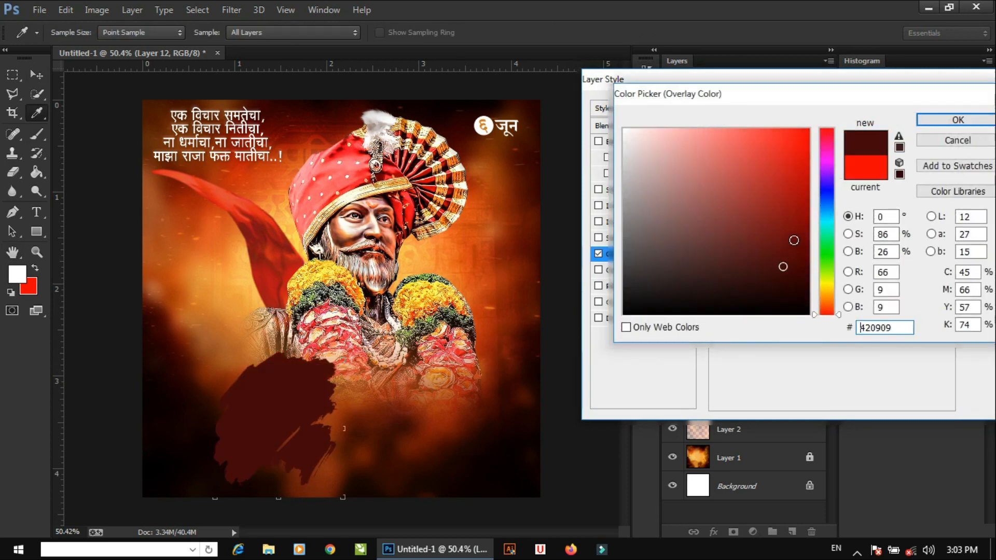
pyautogui.moveTo(824, 196); pyautogui.dragTo(828, 163)
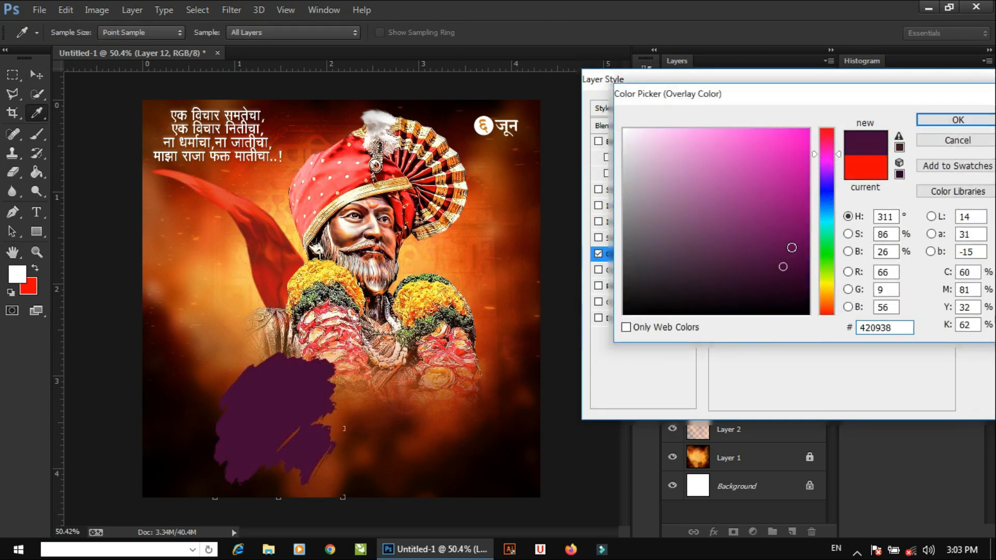
pyautogui.moveTo(793, 286); pyautogui.dragTo(797, 286)
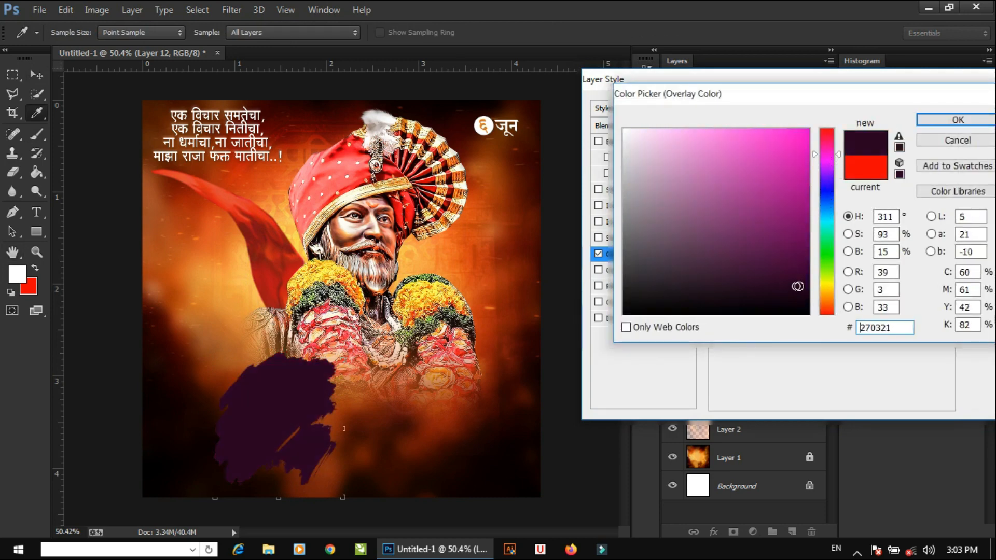
pyautogui.click(828, 298)
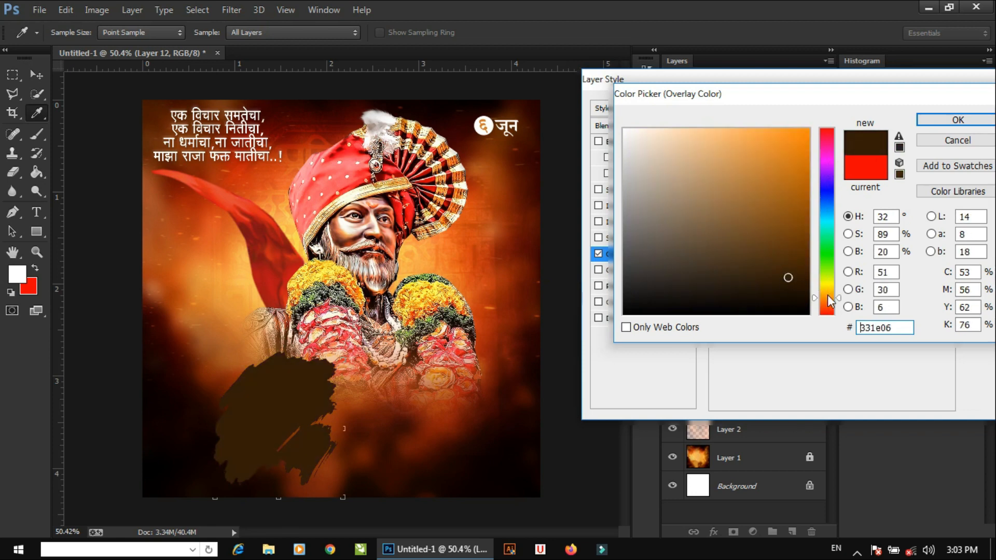
pyautogui.moveTo(829, 301); pyautogui.dragTo(829, 309)
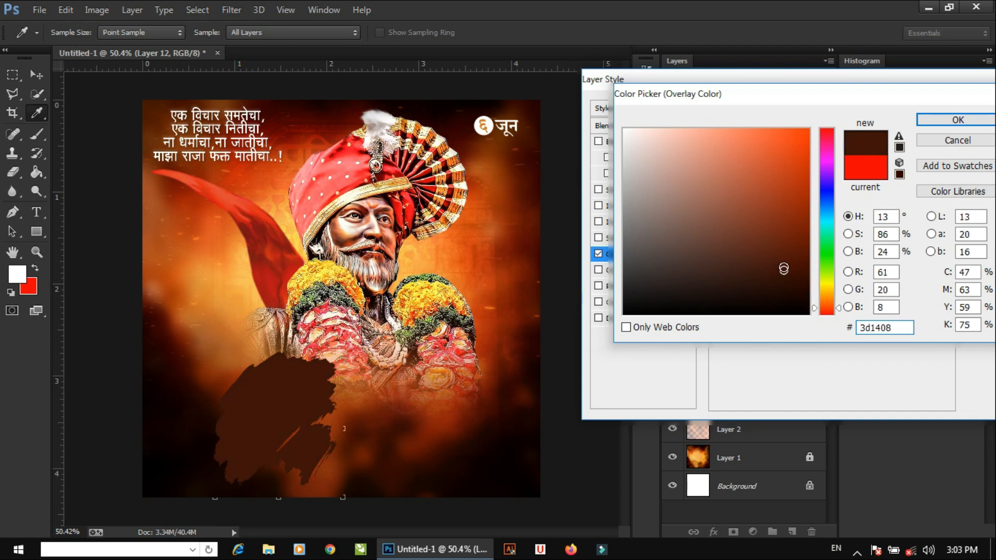
pyautogui.click(800, 288)
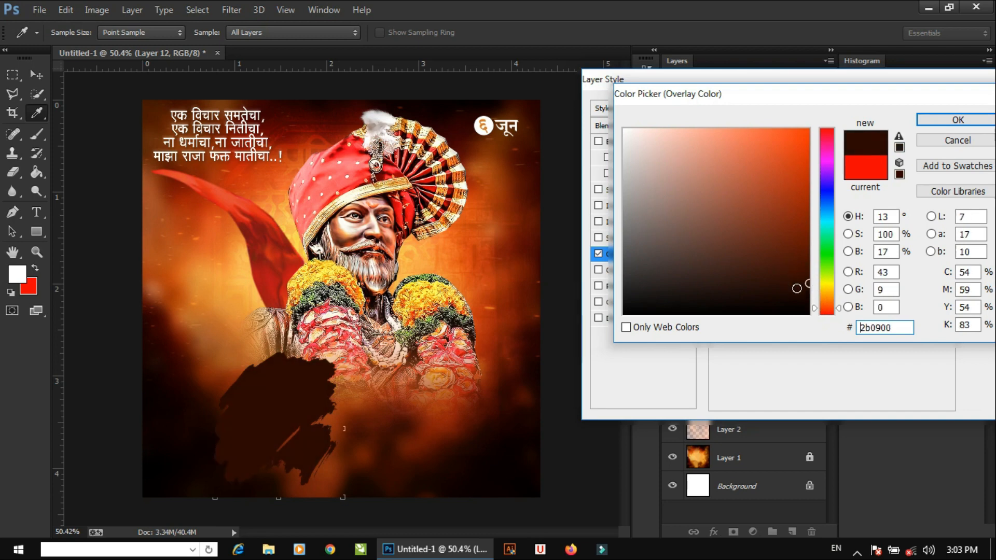
pyautogui.click(940, 126)
pyautogui.click(985, 110)
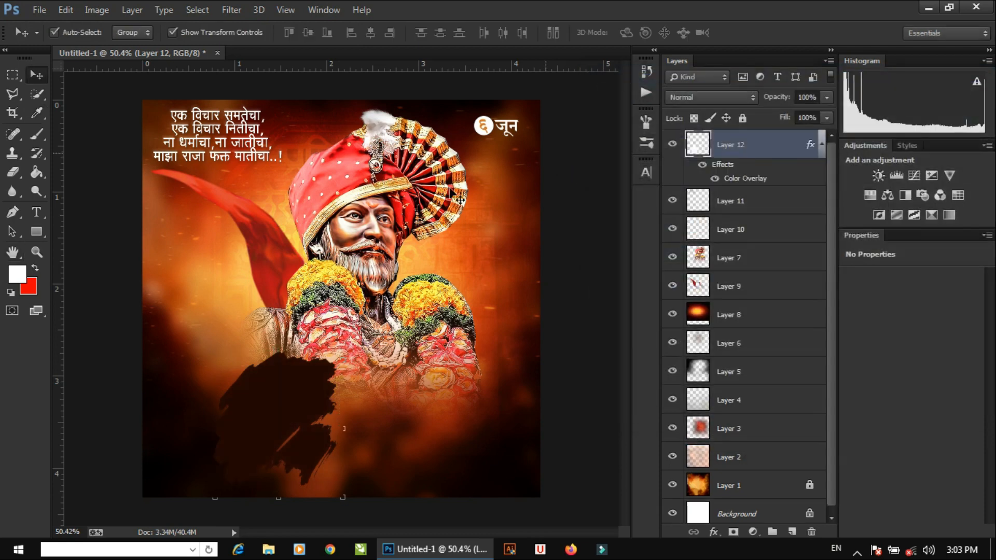
pyautogui.click(576, 234)
# Open 2.png, copy its golden "शिव राज्यभिषेक सोहळा" title lettering into the banner and close the source file.
pyautogui.scroll(-1, 326, 256)
pyautogui.hotkey('ctrl', 'o')
pyautogui.doubleClick(328, 138)
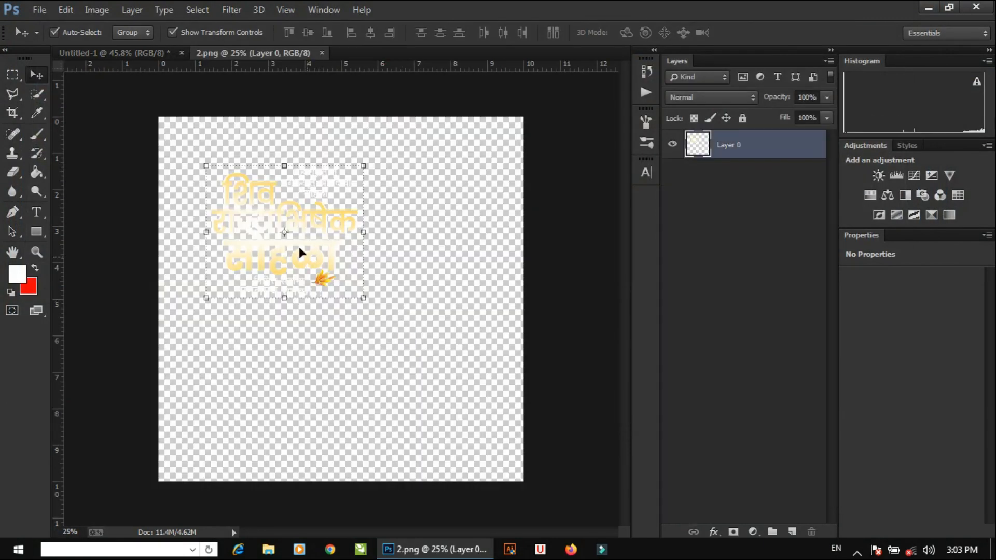
pyautogui.moveTo(300, 248); pyautogui.dragTo(277, 296)
pyautogui.moveTo(266, 401); pyautogui.dragTo(266, 402)
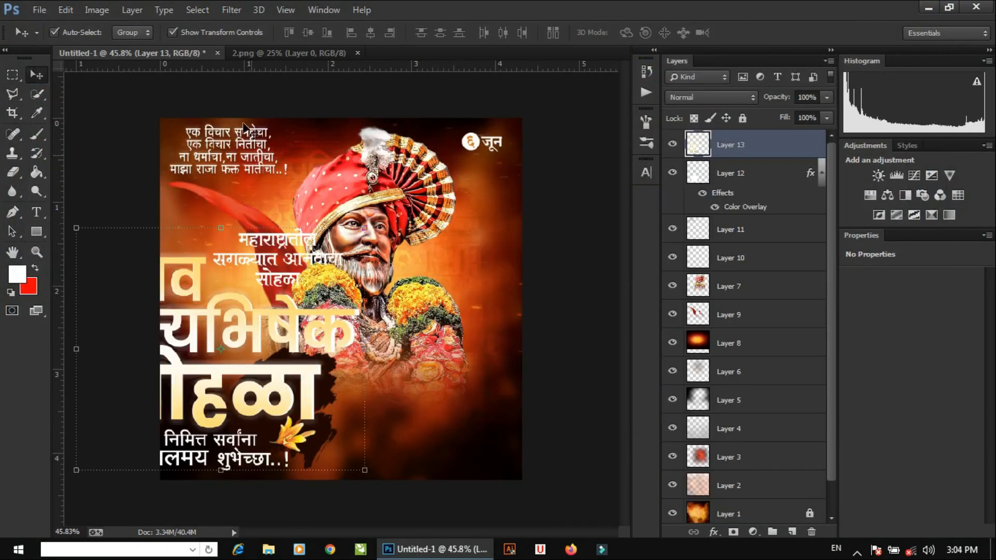
# Scale the title lettering proportionally to about 36%, centre it over the dark brush mark and apply the transform.
pyautogui.hotkey('ctrl', 't')
pyautogui.moveTo(365, 229); pyautogui.dragTo(180, 383)
pyautogui.moveTo(180, 407)
pyautogui.mouseDown()
pyautogui.moveTo(331, 387)
pyautogui.moveTo(315, 297)
pyautogui.mouseUp()
pyautogui.scroll(4, 314, 388)
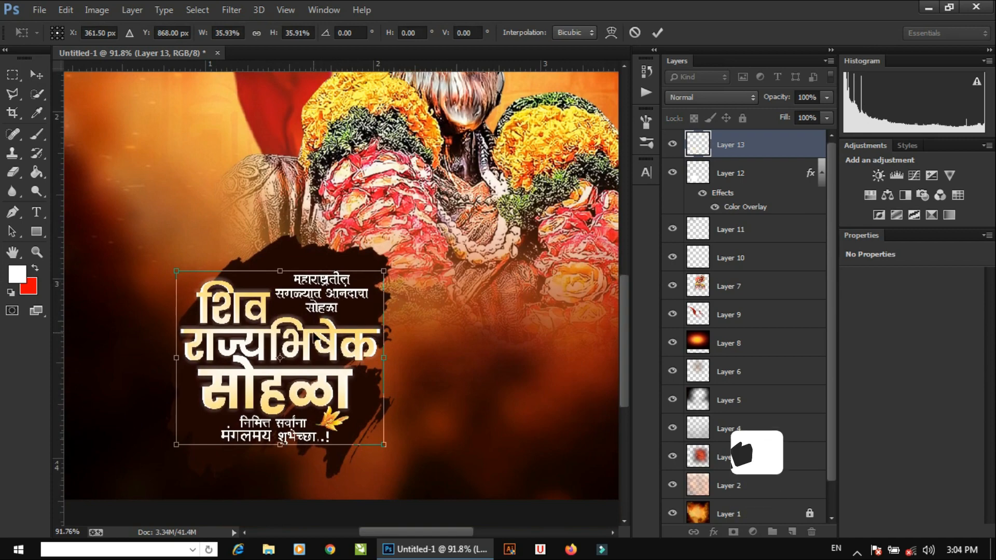
pyautogui.press('Return')
# Stretch the dark brush mark's left side outward to about 110% width behind the title and apply the transform.
pyautogui.click(290, 239)
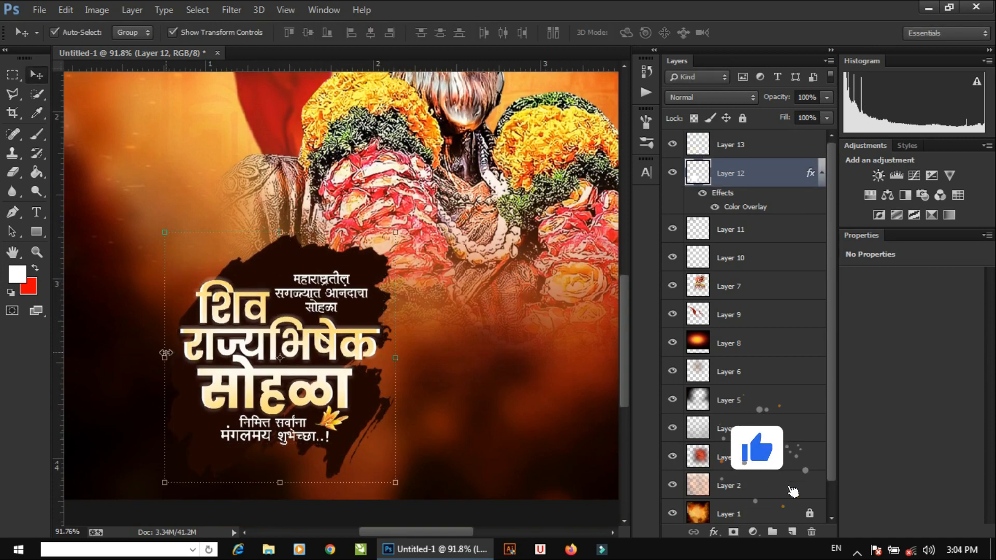
pyautogui.moveTo(166, 353); pyautogui.dragTo(142, 353)
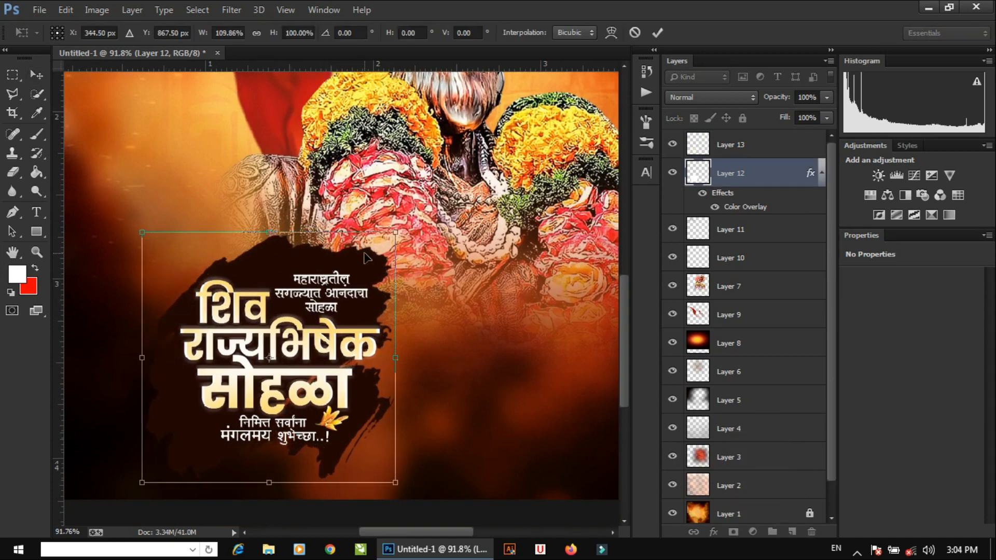
pyautogui.press('Return')
pyautogui.scroll(-4, 301, 283)
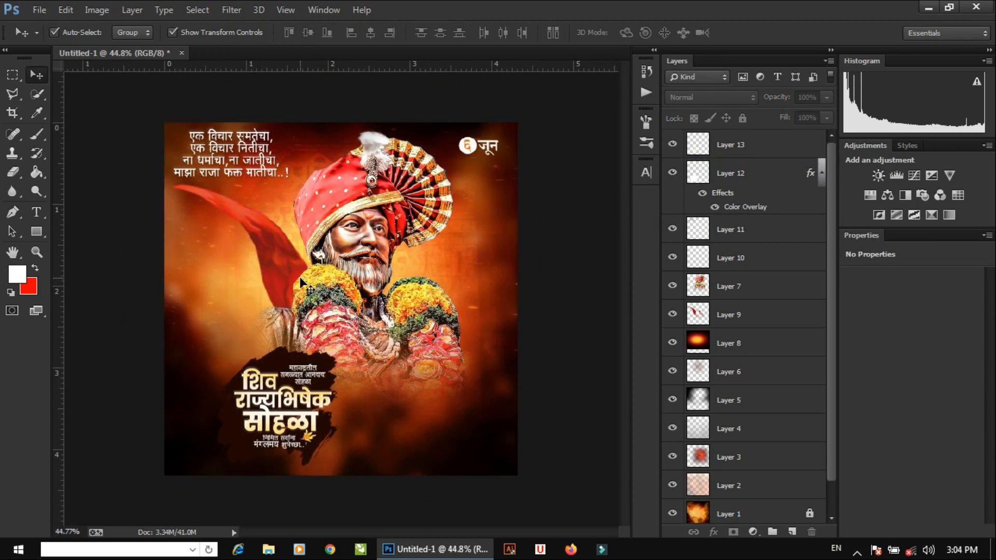
# Open 8.png, copy its translucent rounded bar into the banner and close the source file.
pyautogui.hotkey('ctrl', 'o')
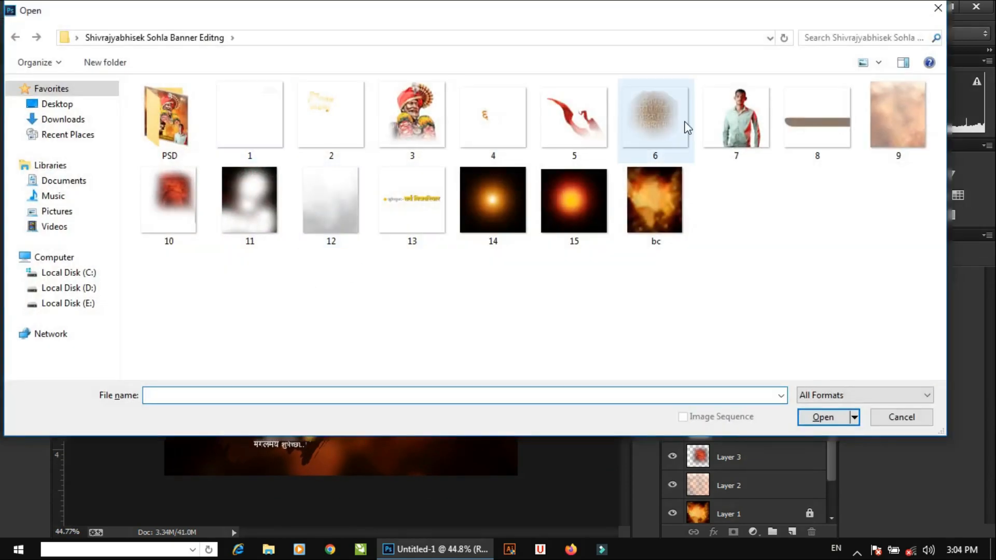
pyautogui.click(828, 136)
pyautogui.doubleClick(828, 136)
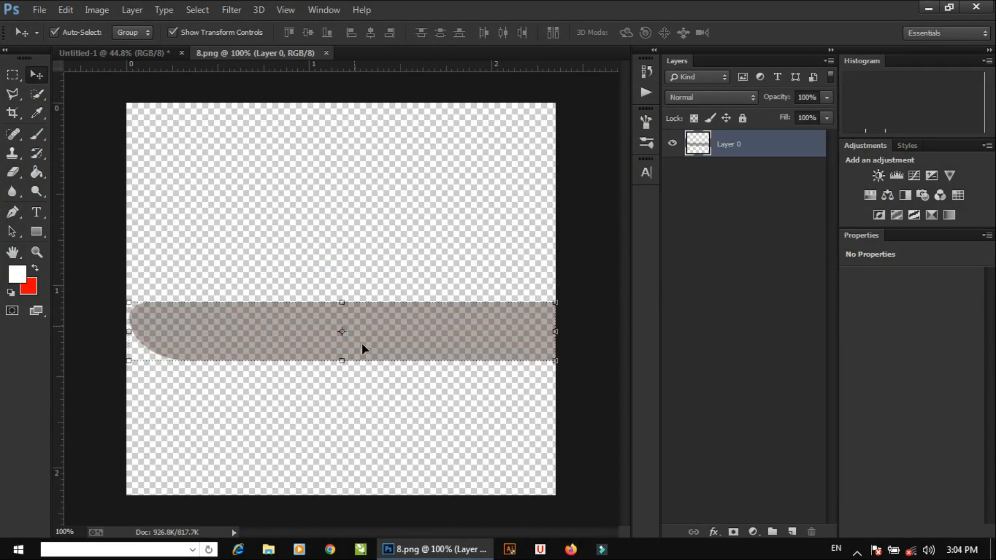
pyautogui.moveTo(362, 343); pyautogui.dragTo(317, 402)
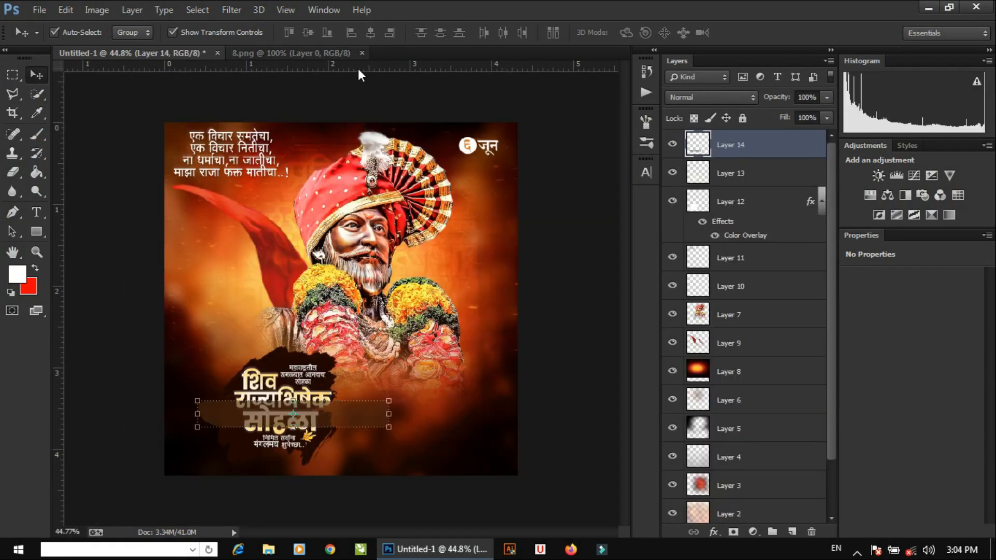
pyautogui.click(362, 53)
# Resize the bar to about 184% width and 133% height along the banner's bottom edge and apply the transform.
pyautogui.moveTo(388, 426); pyautogui.dragTo(544, 477)
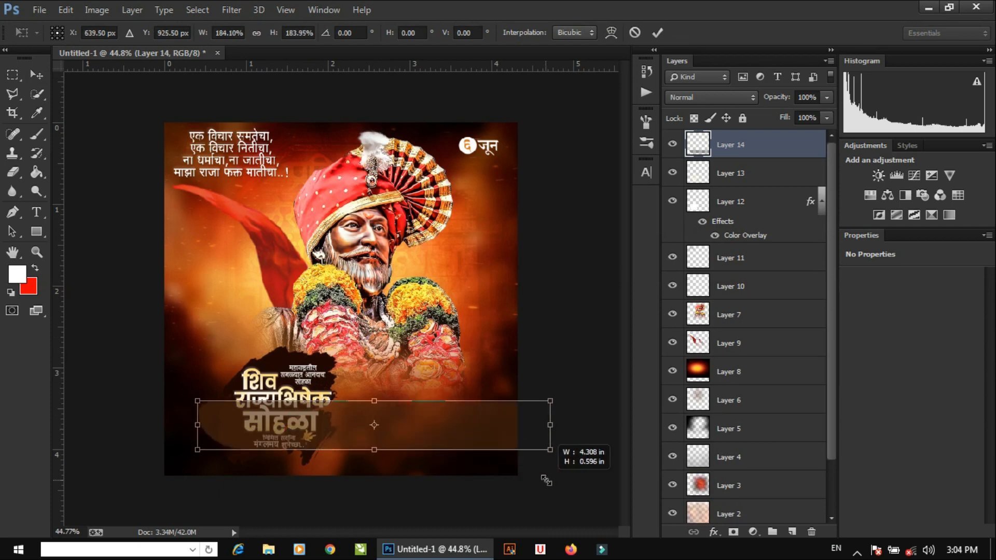
pyautogui.moveTo(478, 418); pyautogui.dragTo(464, 442)
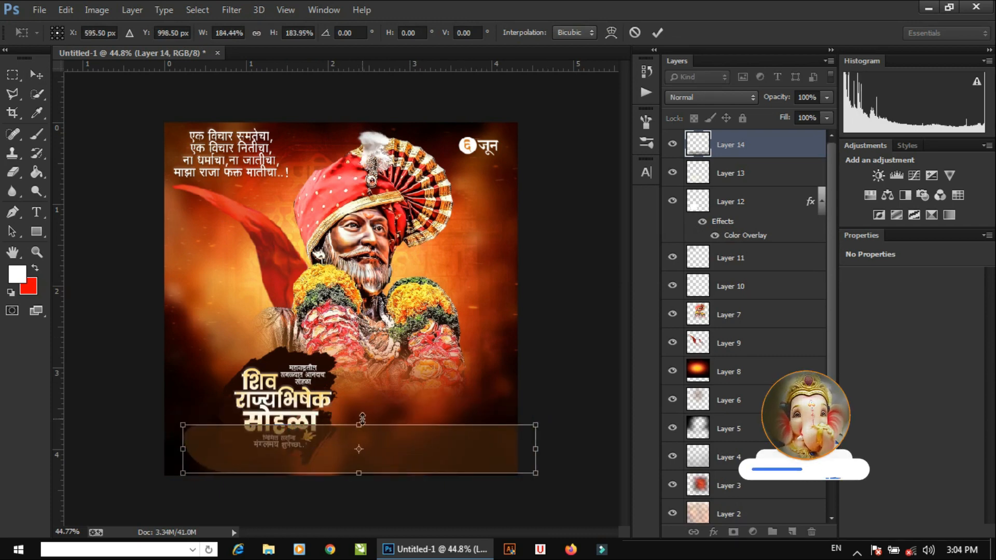
pyautogui.moveTo(361, 419); pyautogui.dragTo(362, 437)
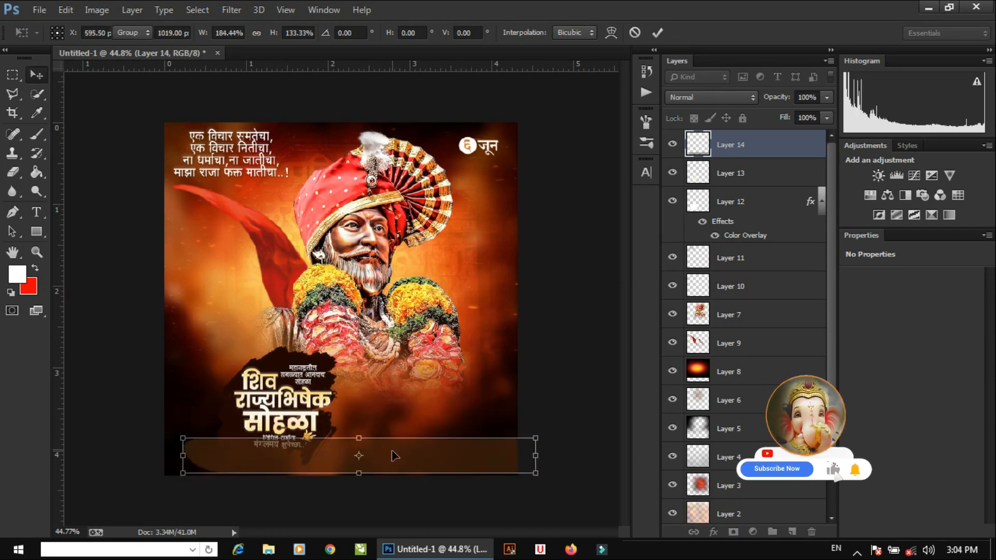
pyautogui.press('Return')
# Place the bar layer directly above the portrait layer and lower its opacity to 79%.
pyautogui.moveTo(785, 141); pyautogui.dragTo(734, 310)
pyautogui.click(733, 314)
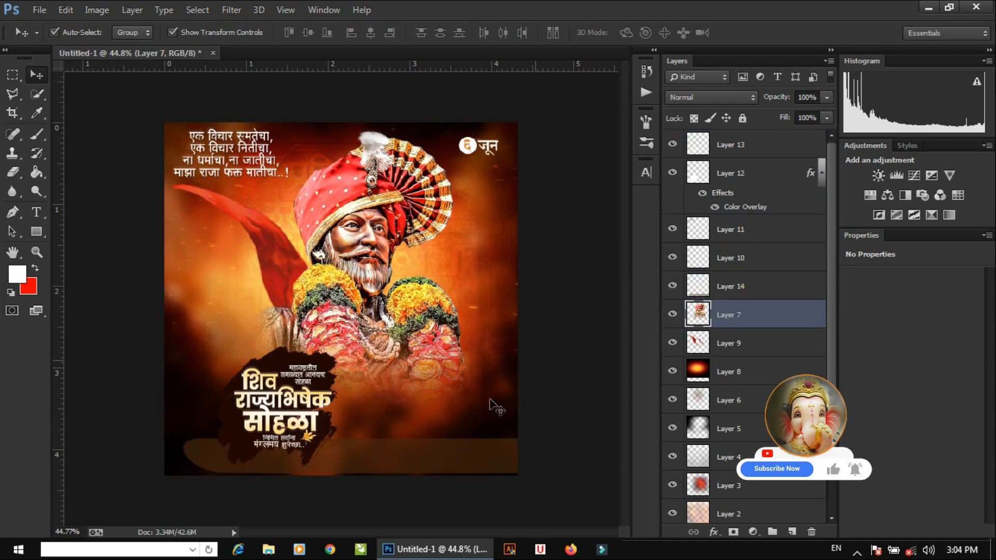
pyautogui.click(731, 287)
pyautogui.moveTo(776, 97); pyautogui.dragTo(757, 97)
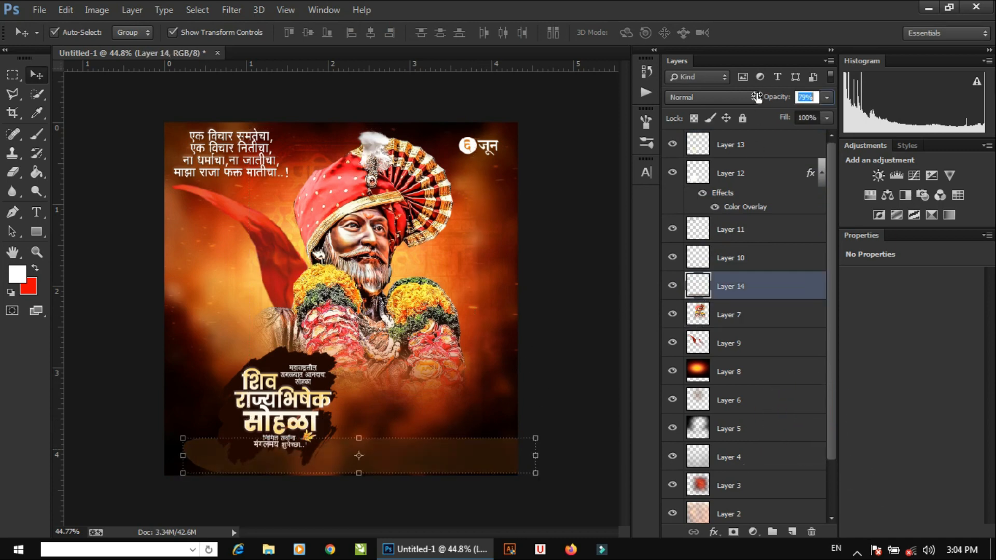
# Open 13.png, copy its white and yellow greeting line into the banner and close the source file.
pyautogui.click(543, 197)
pyautogui.hotkey('ctrl', 'o')
pyautogui.doubleClick(406, 198)
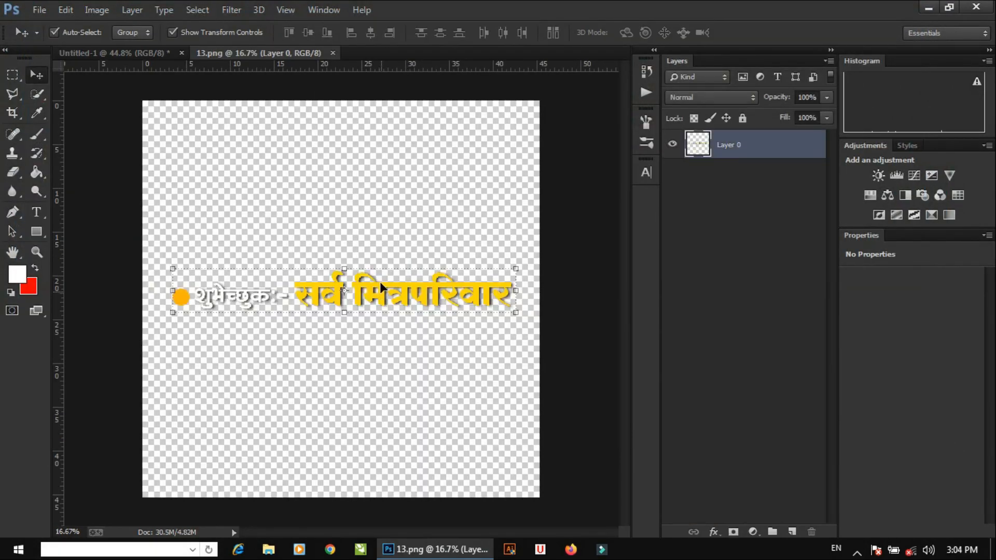
pyautogui.moveTo(380, 282); pyautogui.dragTo(340, 442)
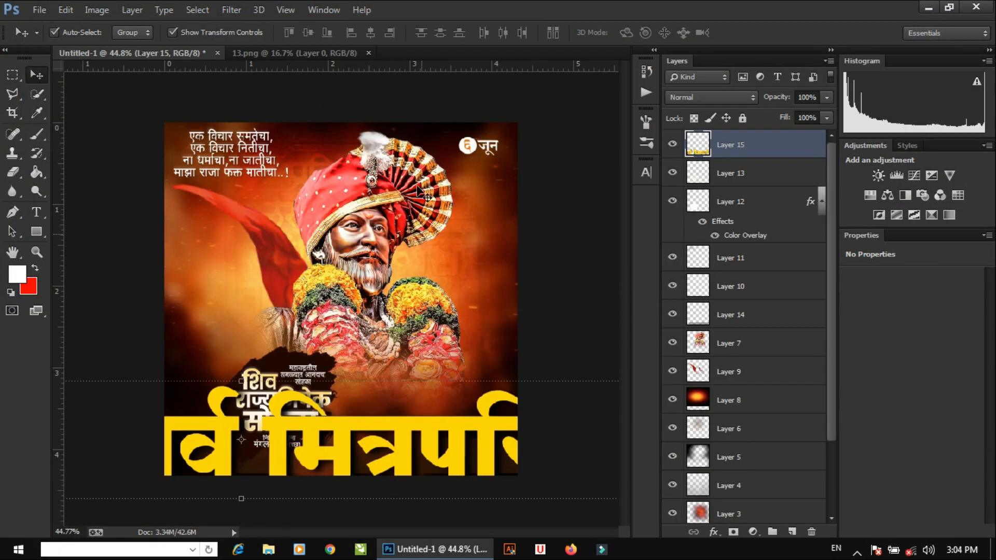
pyautogui.click(368, 53)
# Scale the greeting line to about 18%, place it on the translucent bar along the banner's bottom edge and apply the transform.
pyautogui.hotkey('ctrl', '-')
pyautogui.hotkey('ctrl', 't')
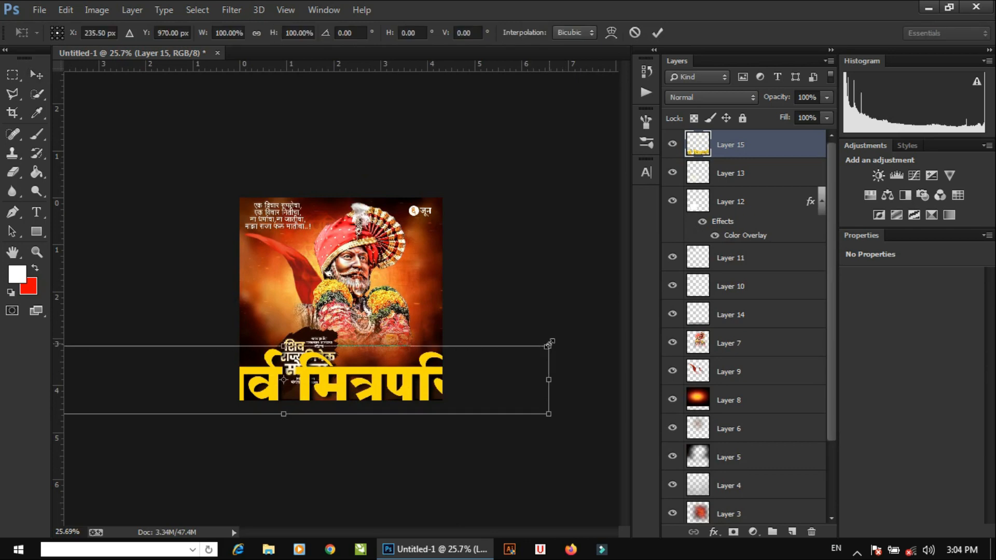
pyautogui.moveTo(551, 344); pyautogui.dragTo(160, 374)
pyautogui.moveTo(152, 408); pyautogui.dragTo(458, 277)
pyautogui.scroll(4, 397, 385)
pyautogui.scroll(2, 450, 386)
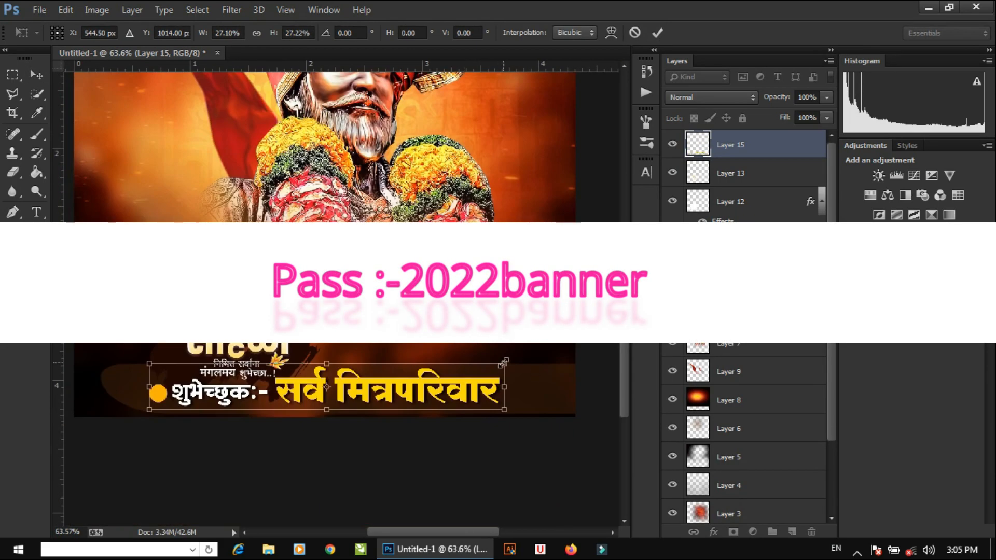
pyautogui.moveTo(505, 362); pyautogui.dragTo(393, 388)
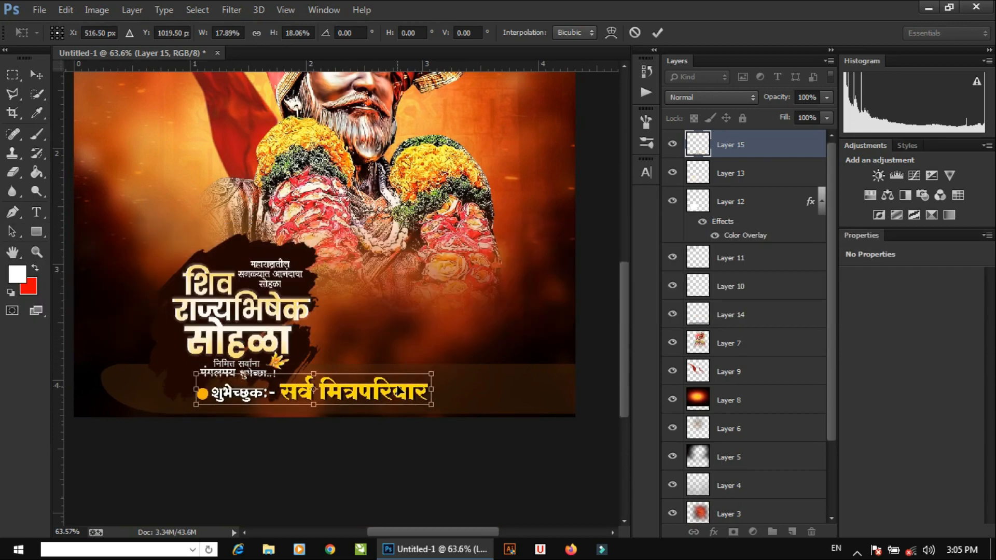
pyautogui.press('Return')
pyautogui.hotkey('ctrl', '0')
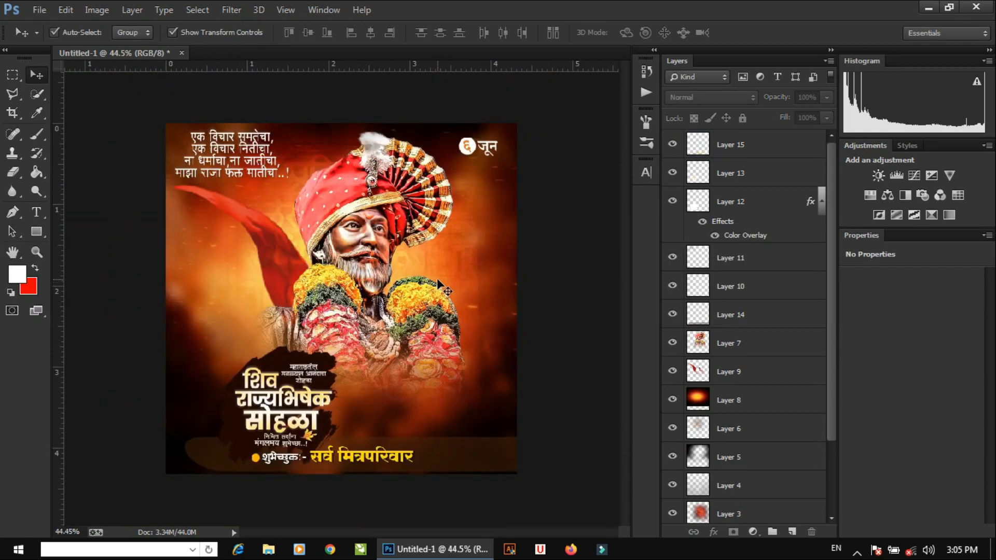
# Open 7.png, copy the cut-out of the man in the light green shirt into the banner and close the source file.
pyautogui.hotkey('ctrl', 'o')
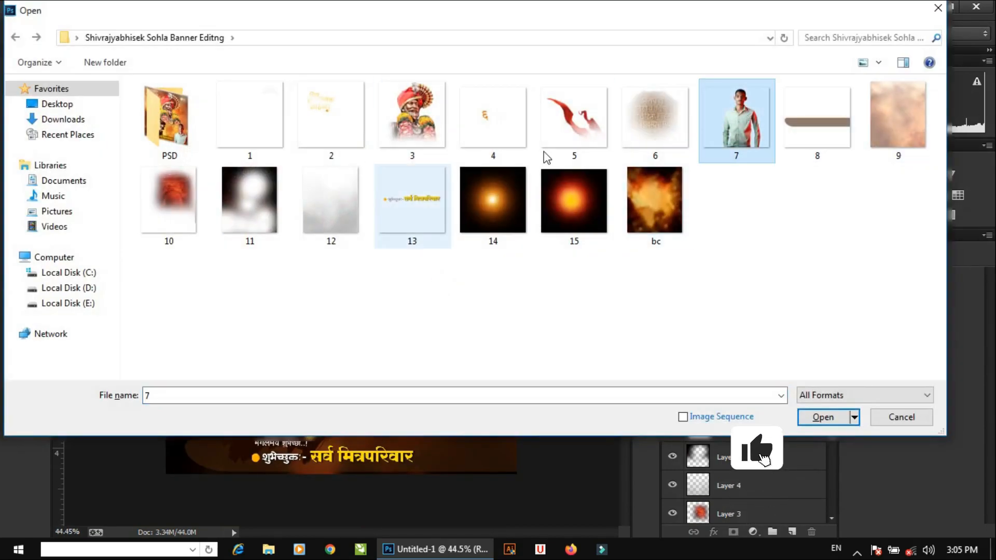
pyautogui.press('Escape')
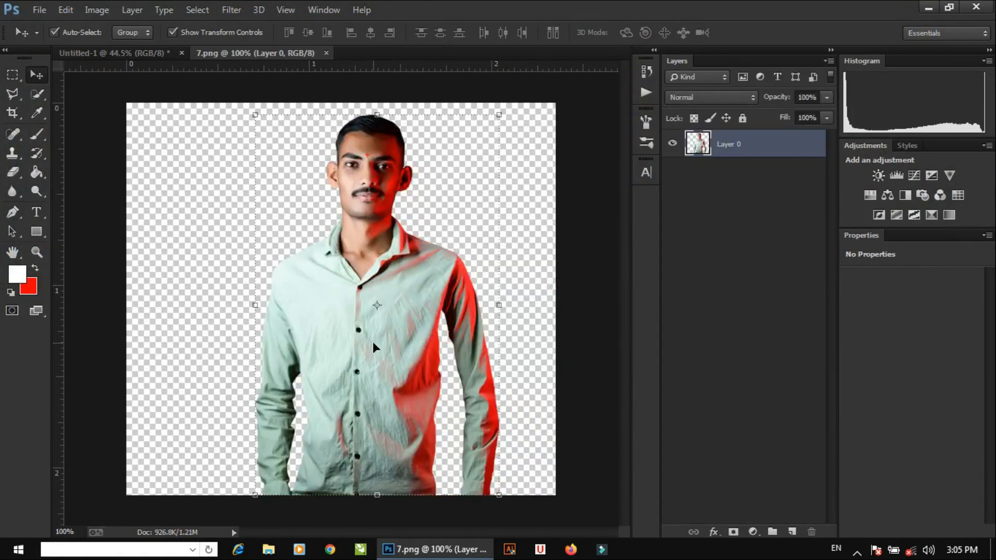
pyautogui.moveTo(372, 341); pyautogui.dragTo(450, 392)
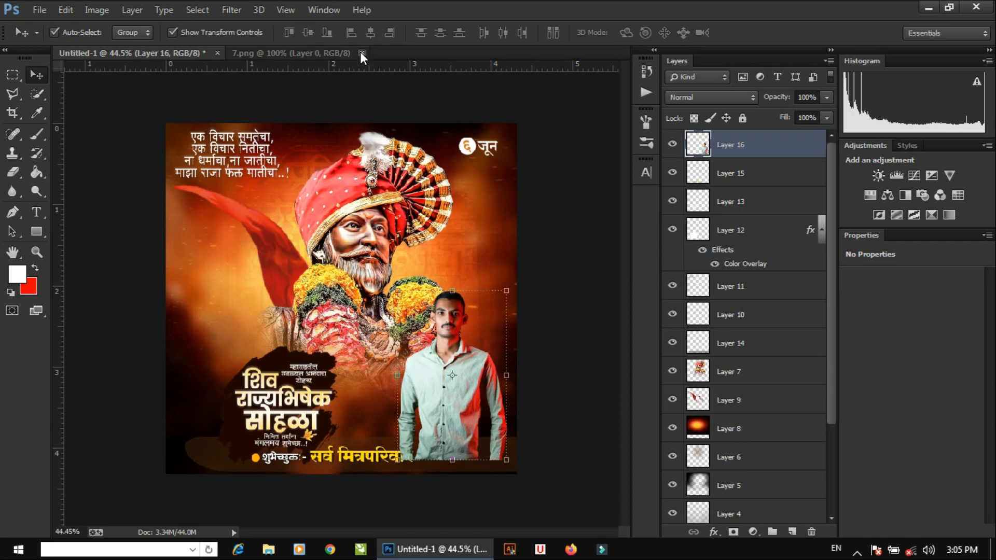
pyautogui.click(361, 52)
# Position the man's cut-out in the banner's bottom-right corner with his lower body cropped by the edges, then deselect it.
pyautogui.scroll(3, 453, 280)
pyautogui.moveTo(399, 344); pyautogui.dragTo(424, 431)
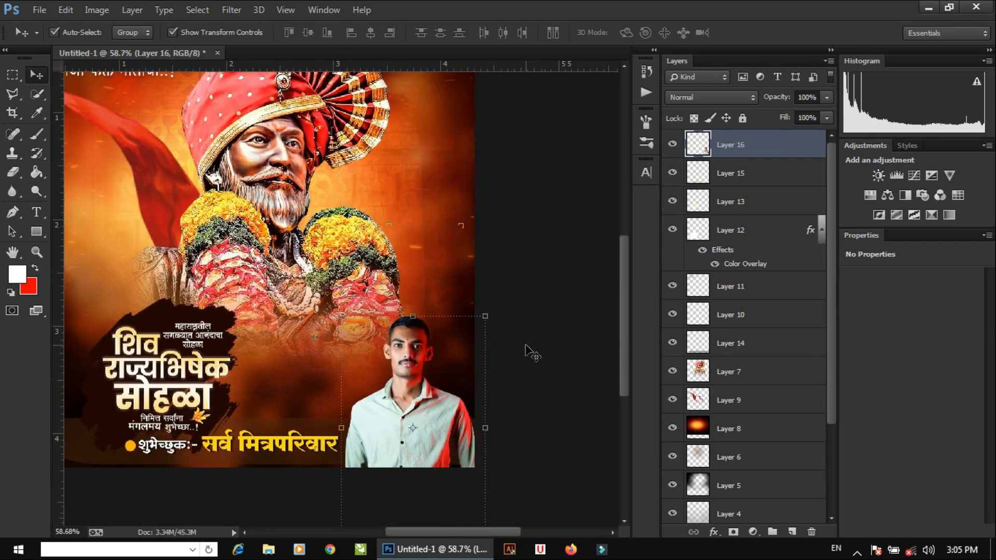
pyautogui.press('Down')
pyautogui.press('Down')
pyautogui.press('Down')
pyautogui.press('Right')
pyautogui.press('Right')
pyautogui.press('Right')
pyautogui.press('Right')
pyautogui.press('Right')
pyautogui.press('Right')
pyautogui.press('Right')
pyautogui.press('Right')
pyautogui.press('Right')
pyautogui.press('Right')
pyautogui.press('Right')
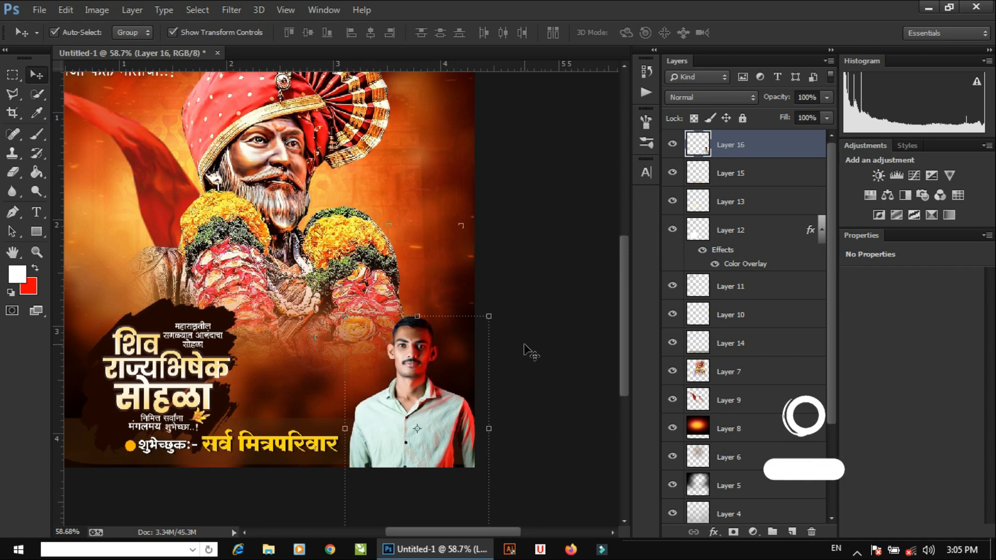
pyautogui.click(529, 326)
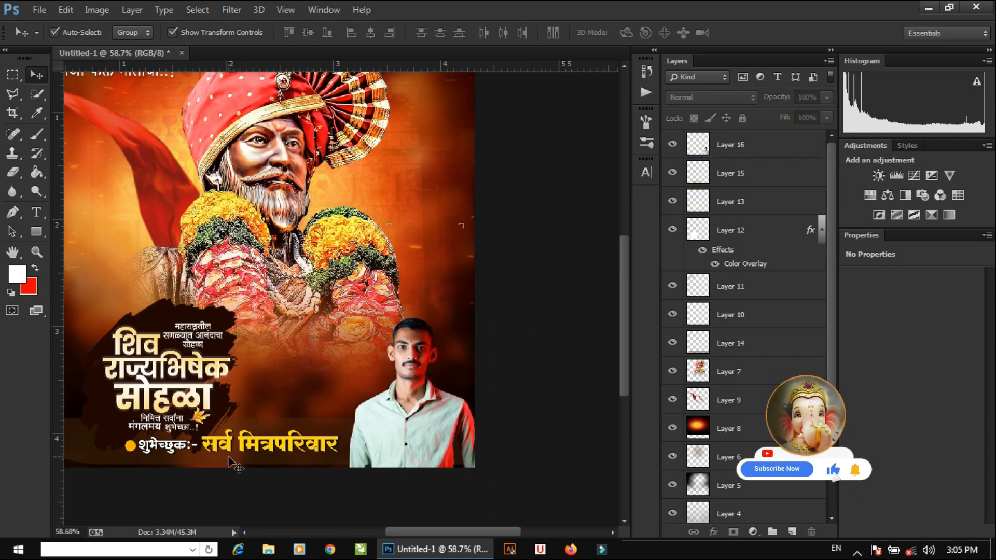
# Shift the dark brush mark up and to the left, and place its layer directly above the translucent bar's layer.
pyautogui.moveTo(204, 352)
pyautogui.mouseDown()
pyautogui.moveTo(337, 365)
pyautogui.moveTo(370, 379)
pyautogui.mouseUp()
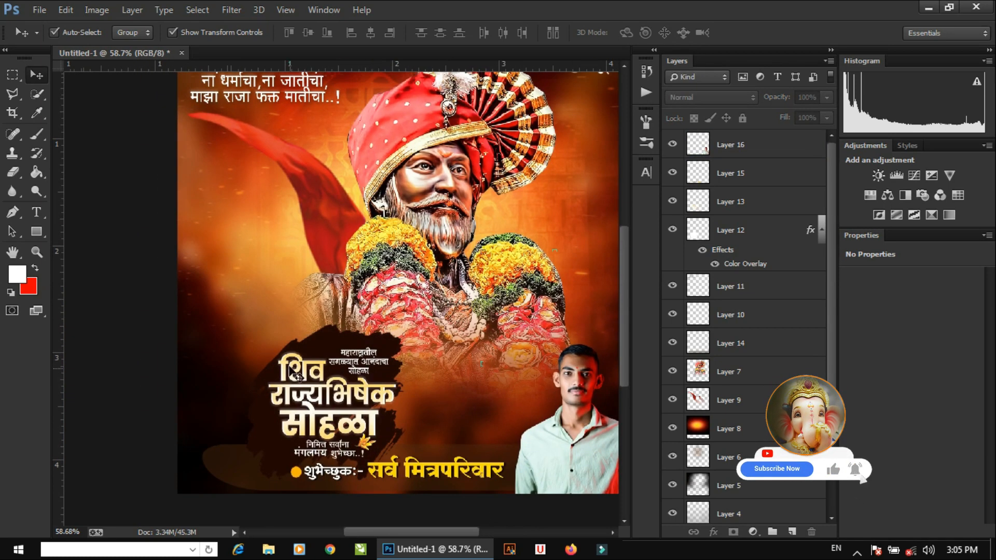
pyautogui.moveTo(320, 347); pyautogui.dragTo(283, 322)
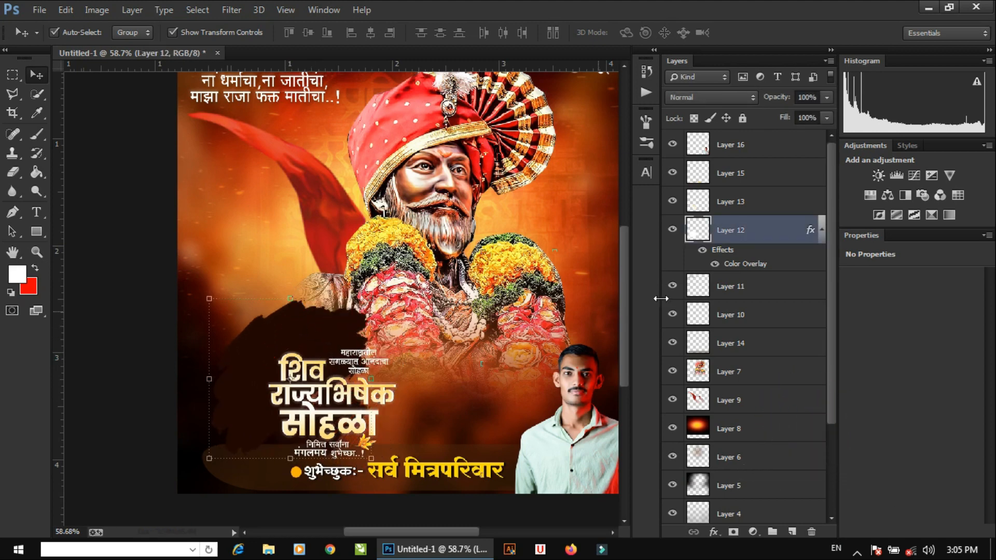
pyautogui.click(268, 478)
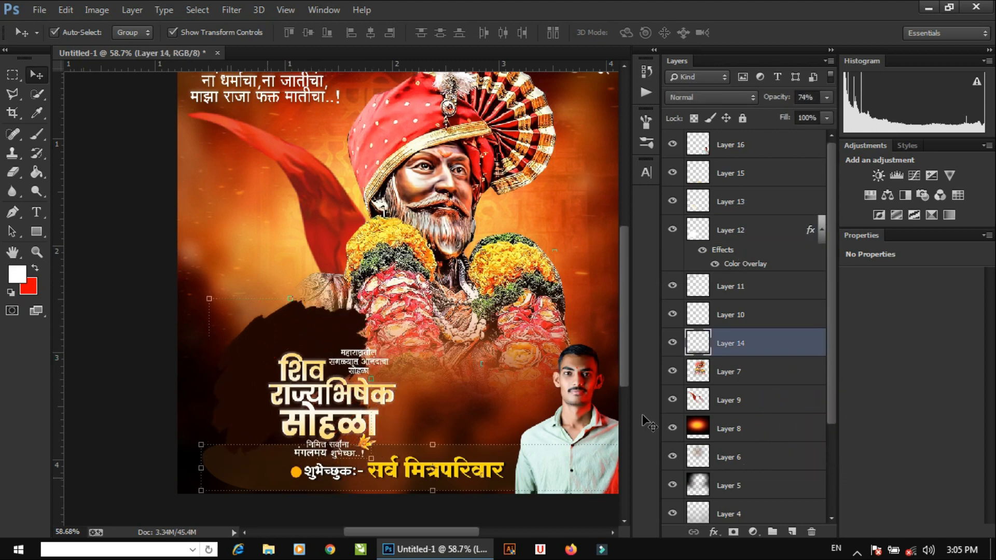
pyautogui.moveTo(755, 231); pyautogui.dragTo(732, 322)
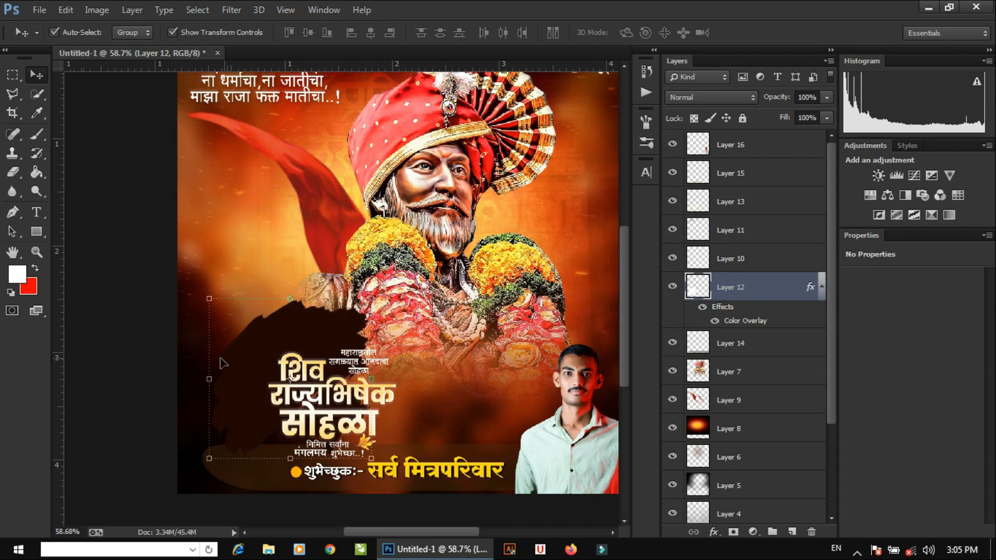
pyautogui.click(135, 332)
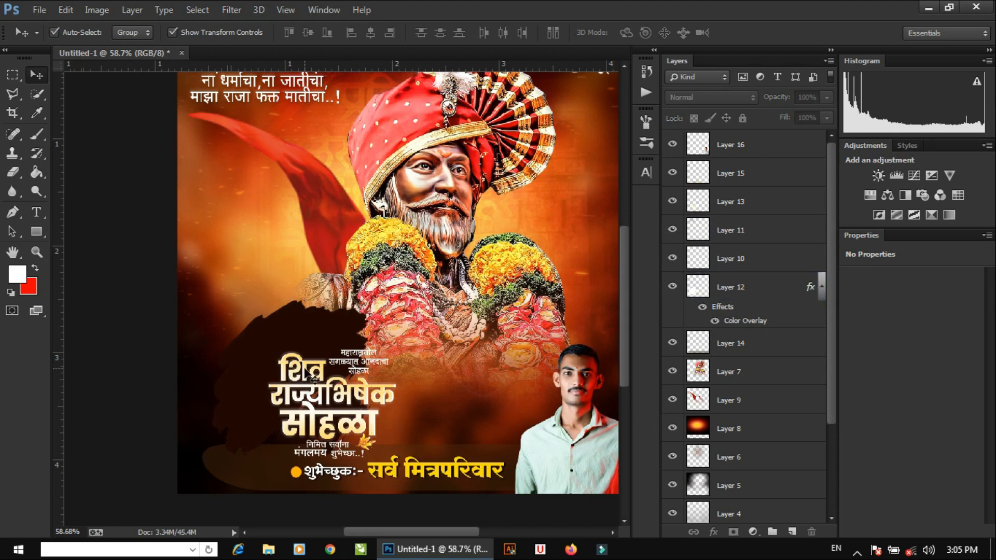
# Move the title lettering up and to the left so it sits centred on the dark brush mark.
pyautogui.moveTo(309, 375); pyautogui.dragTo(269, 349)
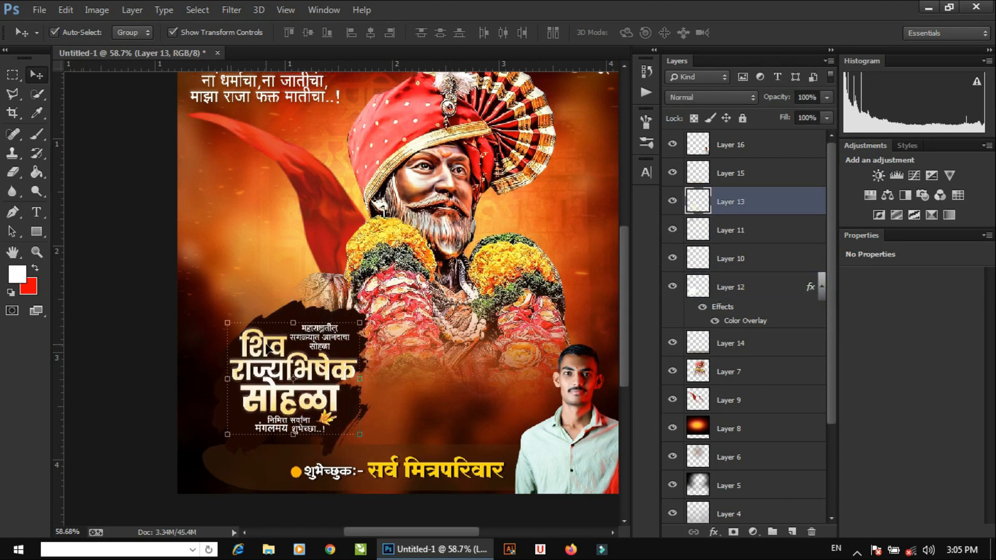
pyautogui.click(113, 337)
pyautogui.scroll(-5, 113, 337)
pyautogui.scroll(4, 330, 296)
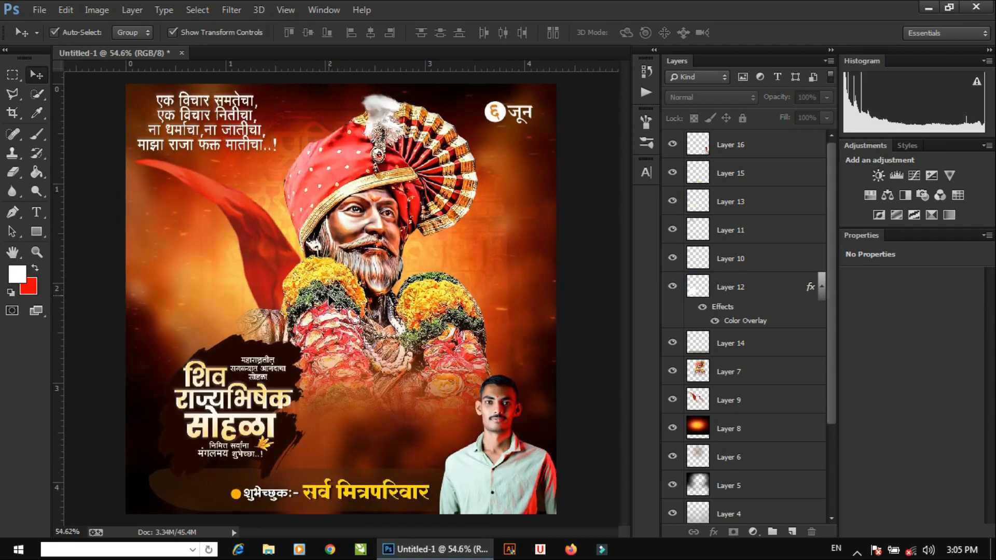
# Save the finished banner to the Desktop as a JPEG named Untitled-1, accepting the JPEG options.
pyautogui.hotkey('ctrl', 'shift', 's')
pyautogui.click(57, 104)
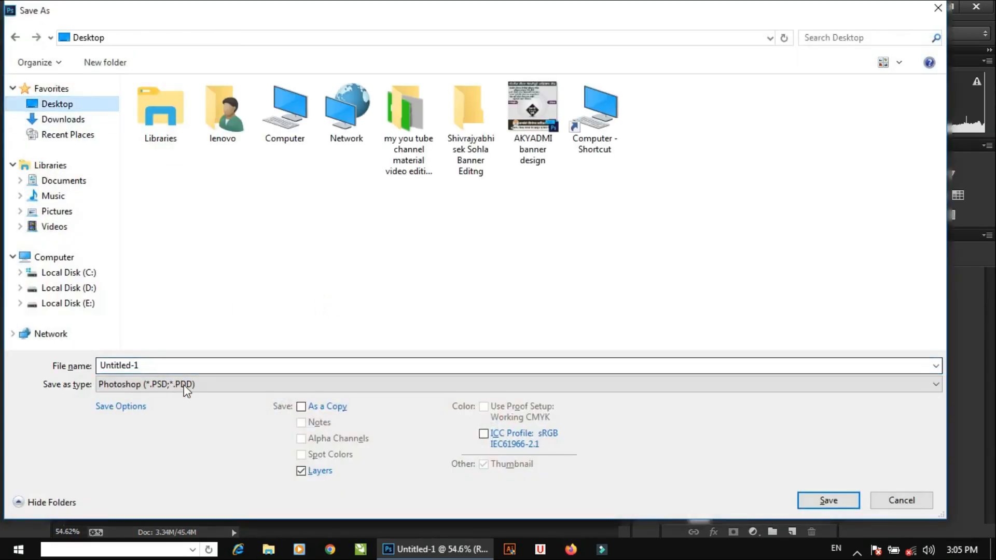
pyautogui.click(197, 383)
pyautogui.click(179, 238)
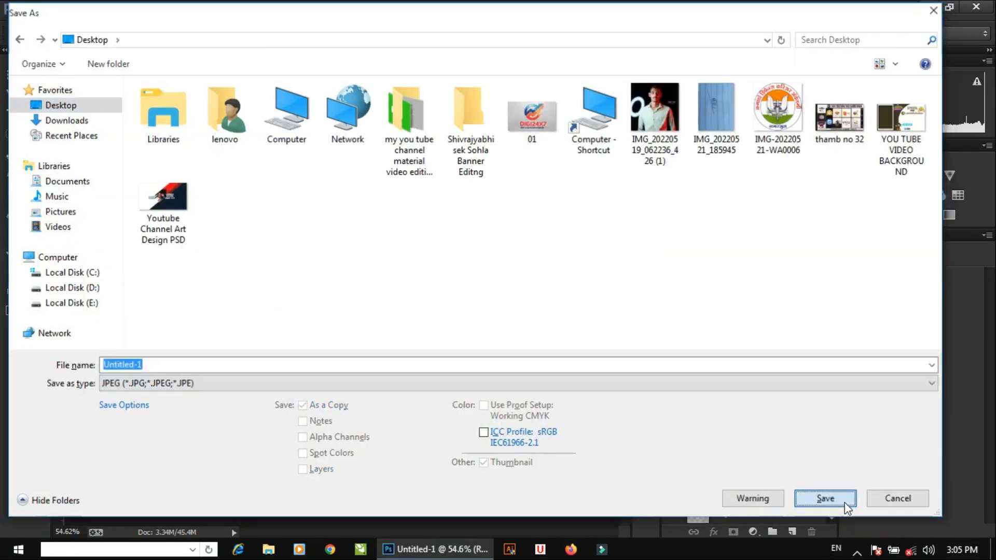
pyautogui.click(825, 501)
pyautogui.click(576, 133)
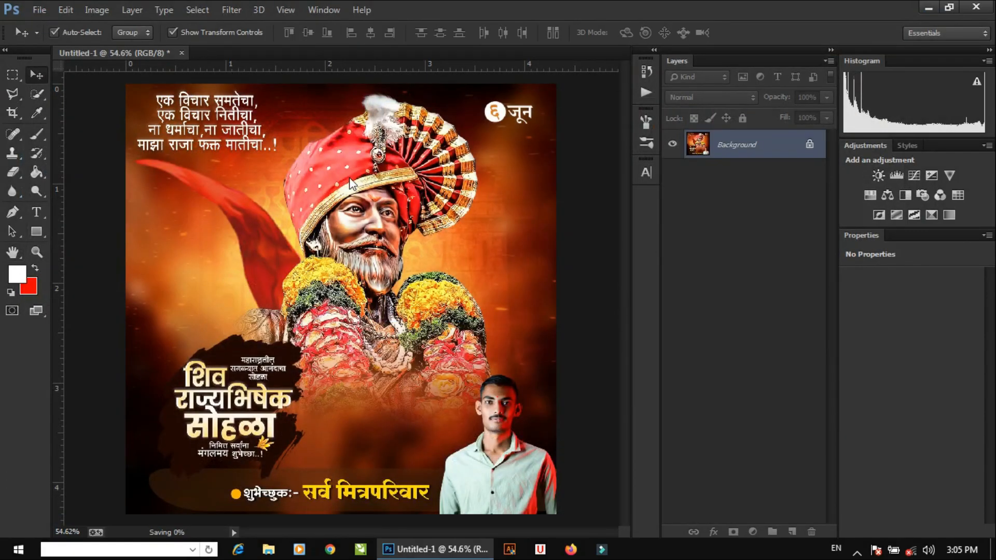